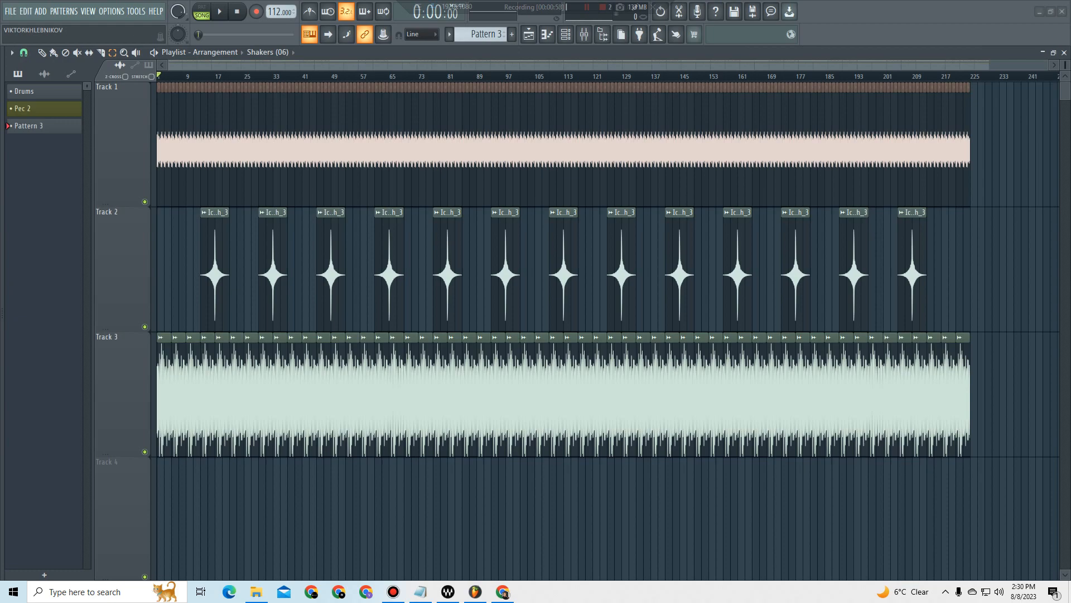
Step: Start a new project without saving the changes to the current one
drag(1065, 65, 1065, 100)
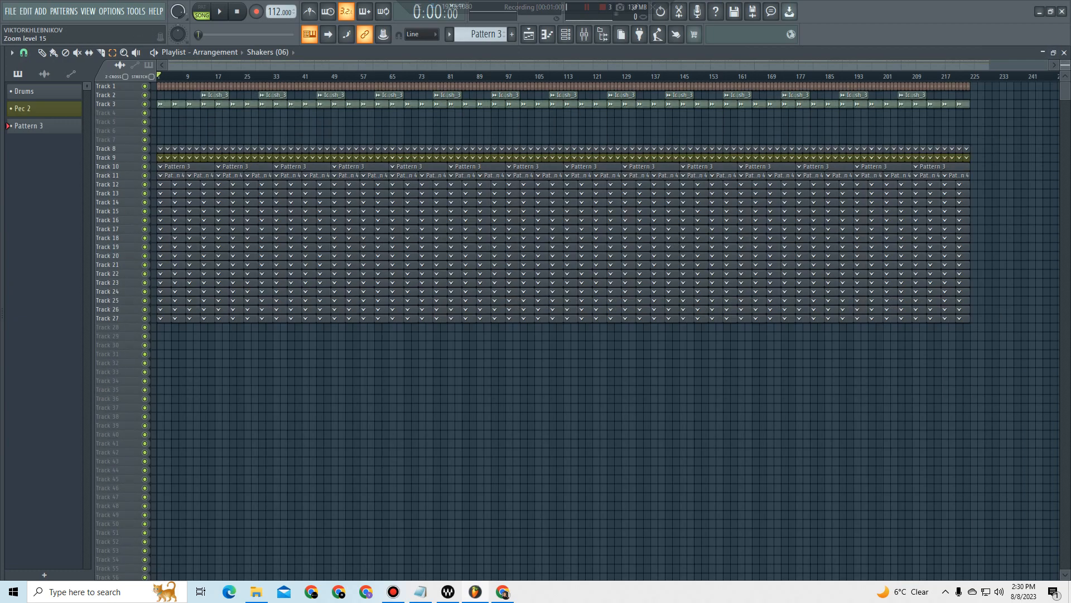
click(11, 11)
click(18, 27)
key(n)
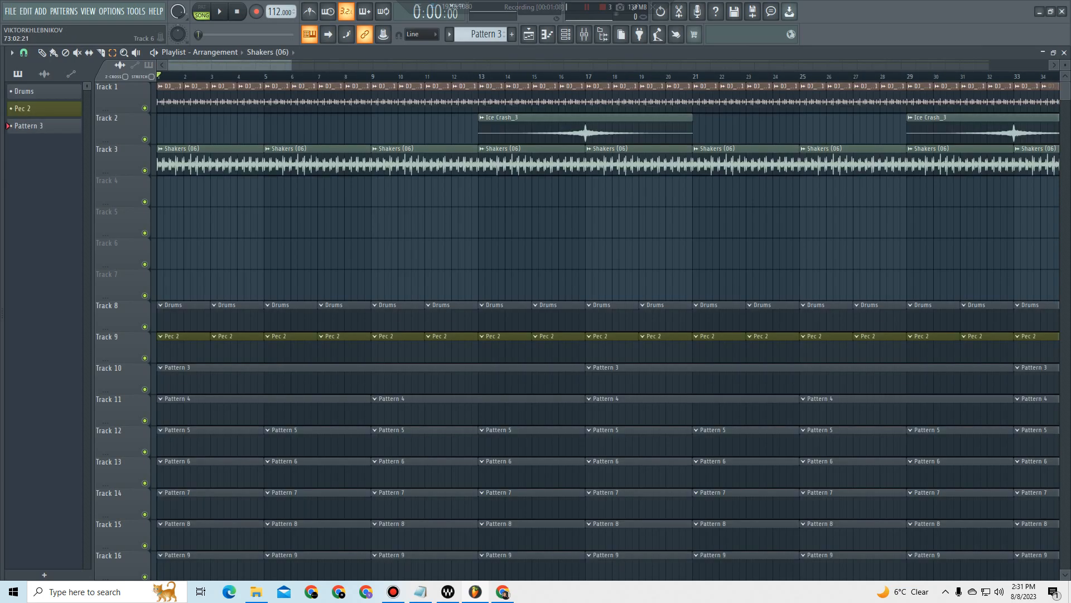
drag(291, 65, 1049, 66)
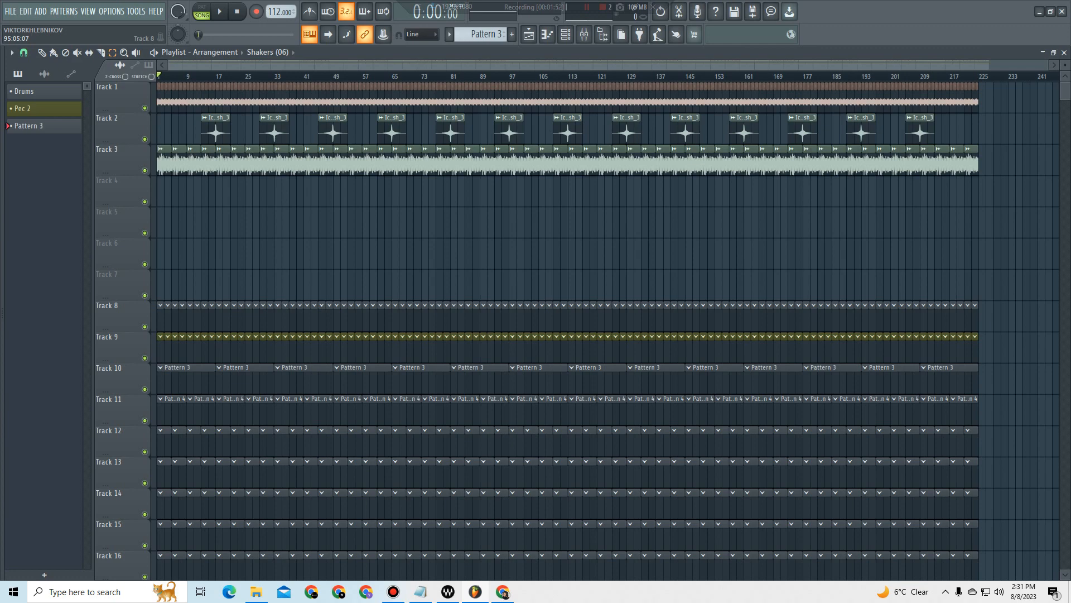
Step: Review the channel rack with the All, Audio and Unsorted channel filters in turn, and close it
click(565, 34)
click(363, 175)
click(362, 187)
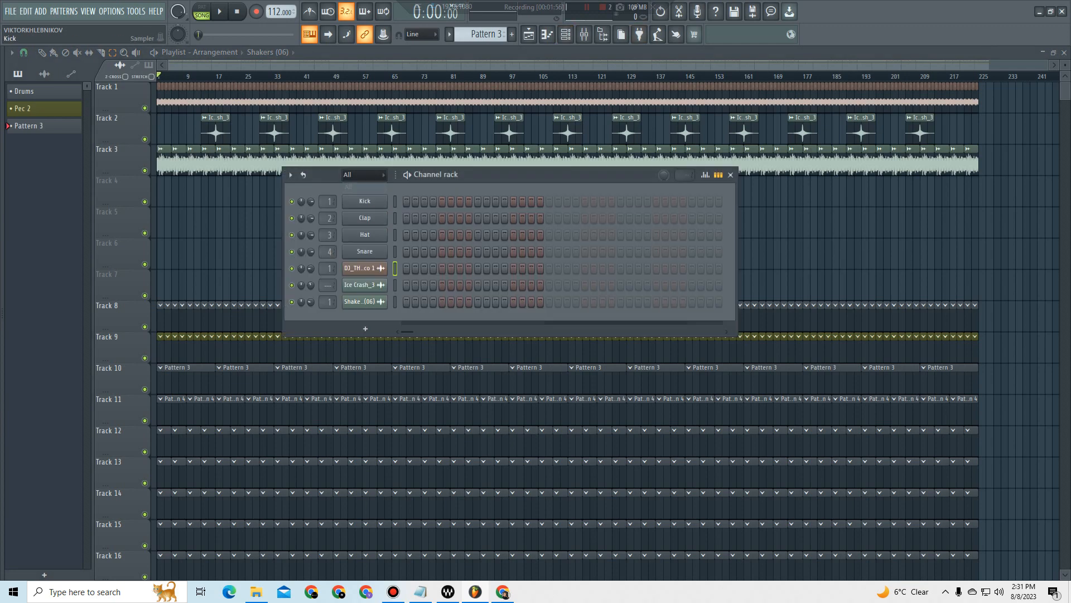
click(363, 175)
click(363, 200)
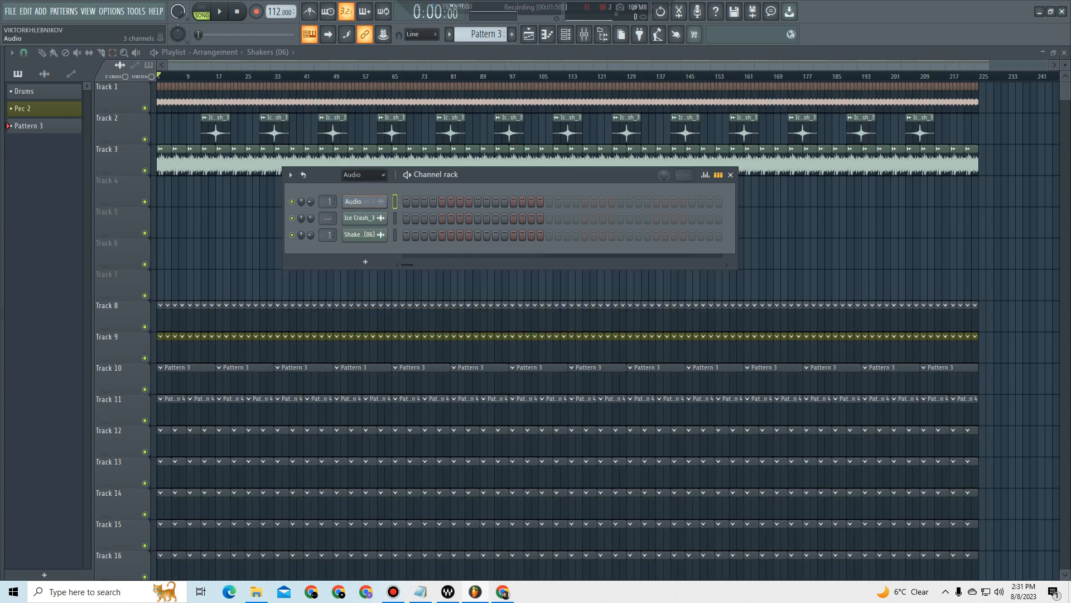
click(363, 175)
click(363, 212)
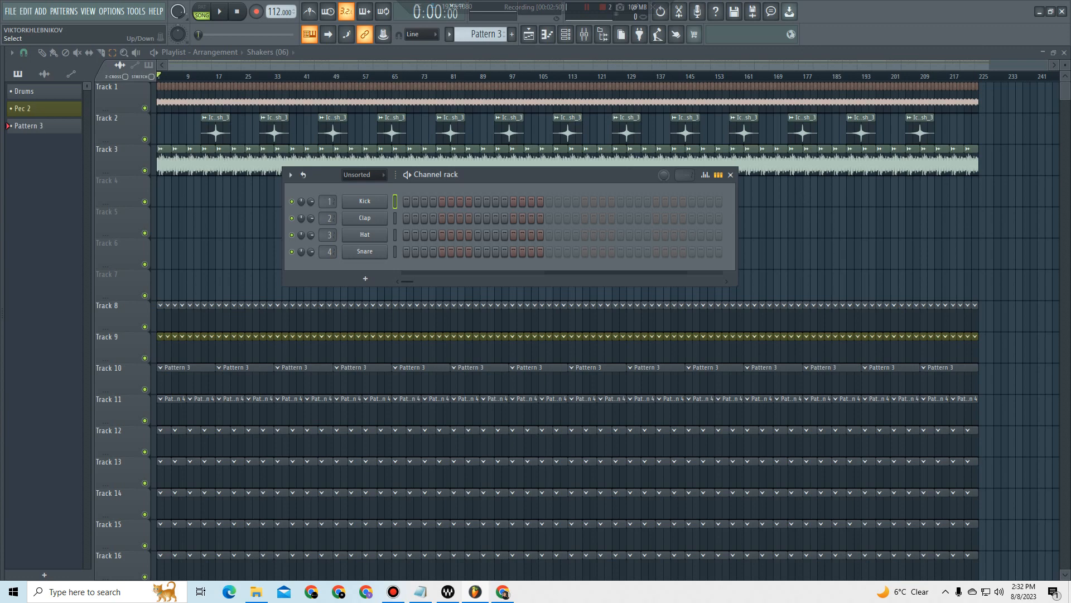
key(F6)
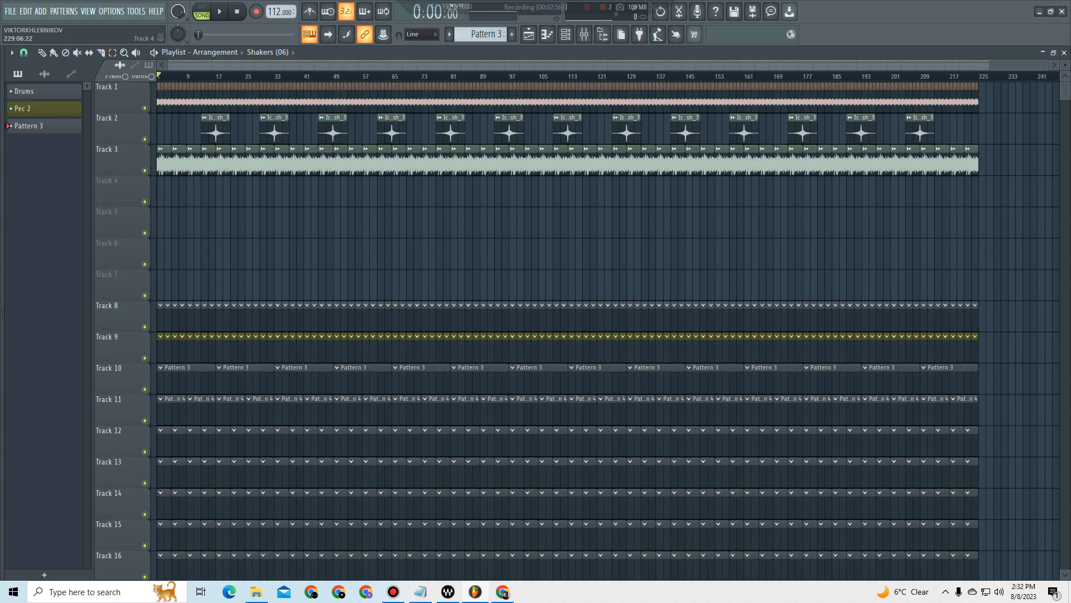
Step: Select all clips on Track 1, solo the track and play it back briefly
drag(997, 98, 157, 98)
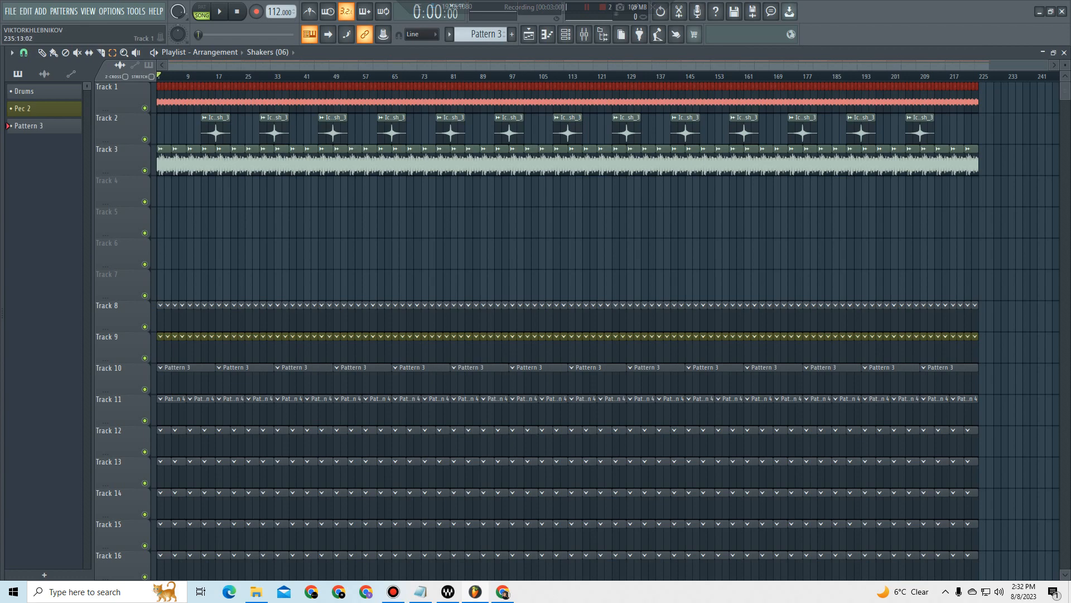
right_click(144, 108)
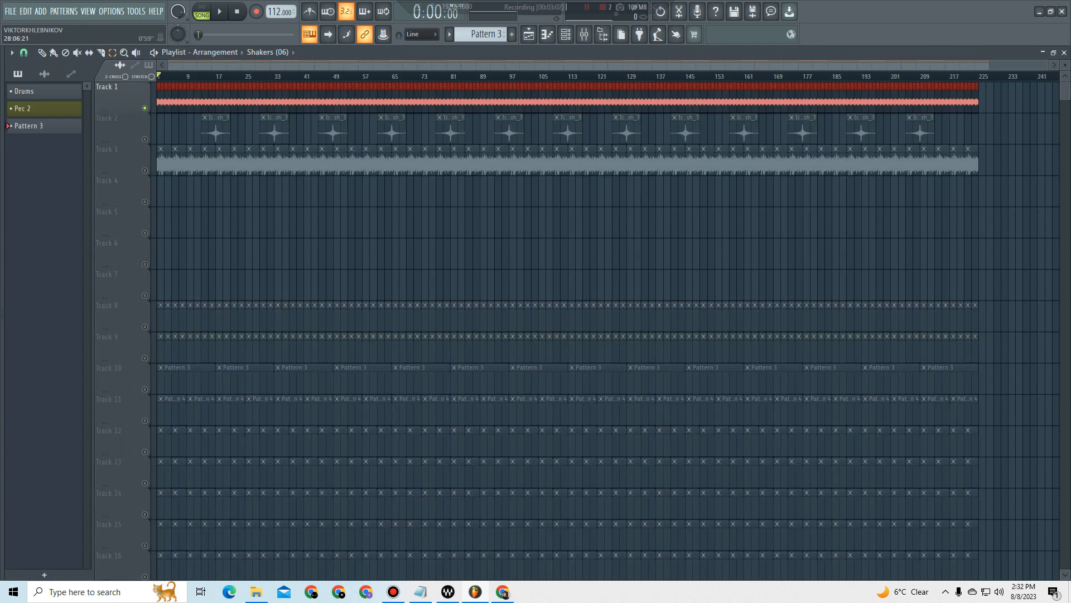
key(space)
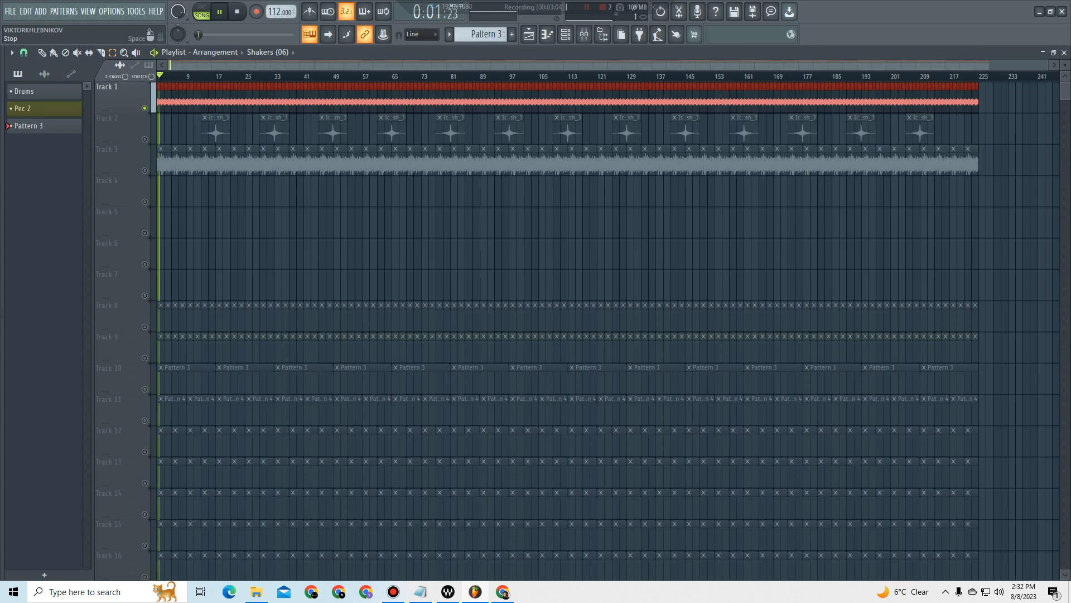
click(237, 12)
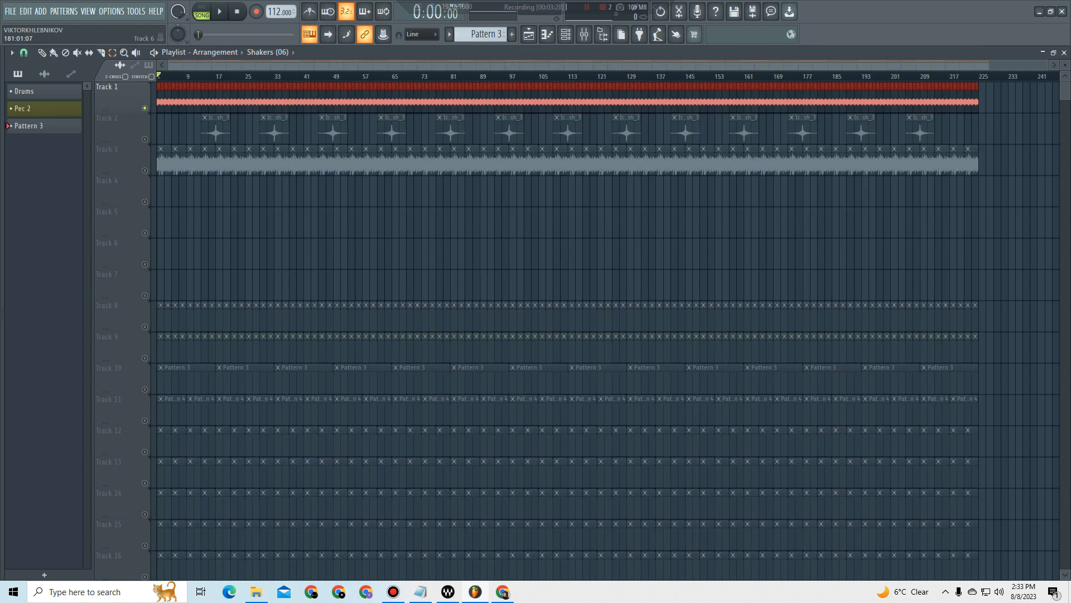
Step: Unmute Tracks 3 and 2 and select the audio clips on each of them
drag(998, 144, 154, 238)
click(145, 170)
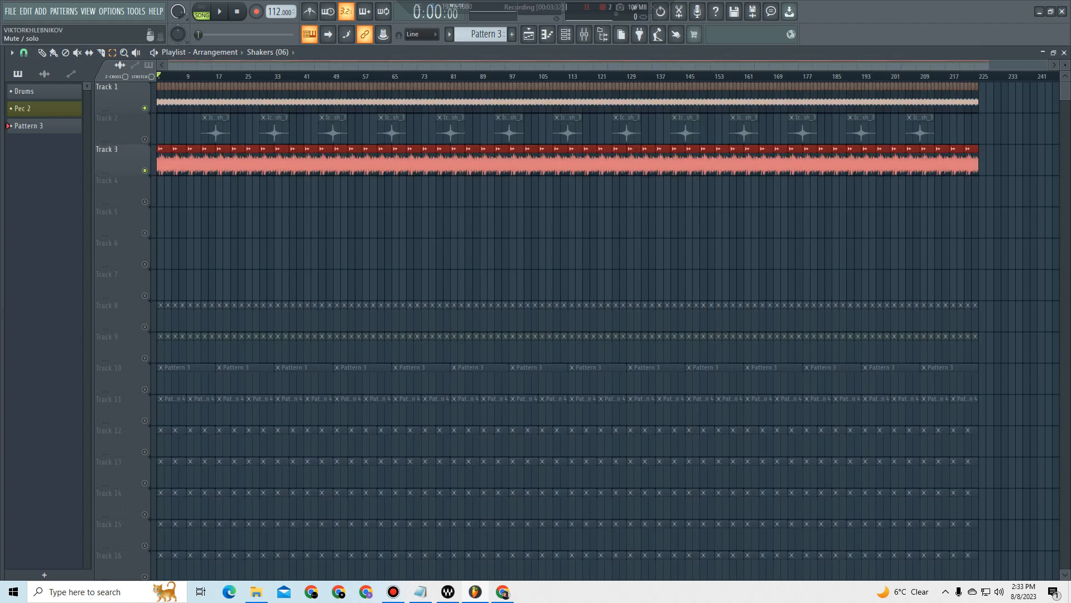
click(144, 140)
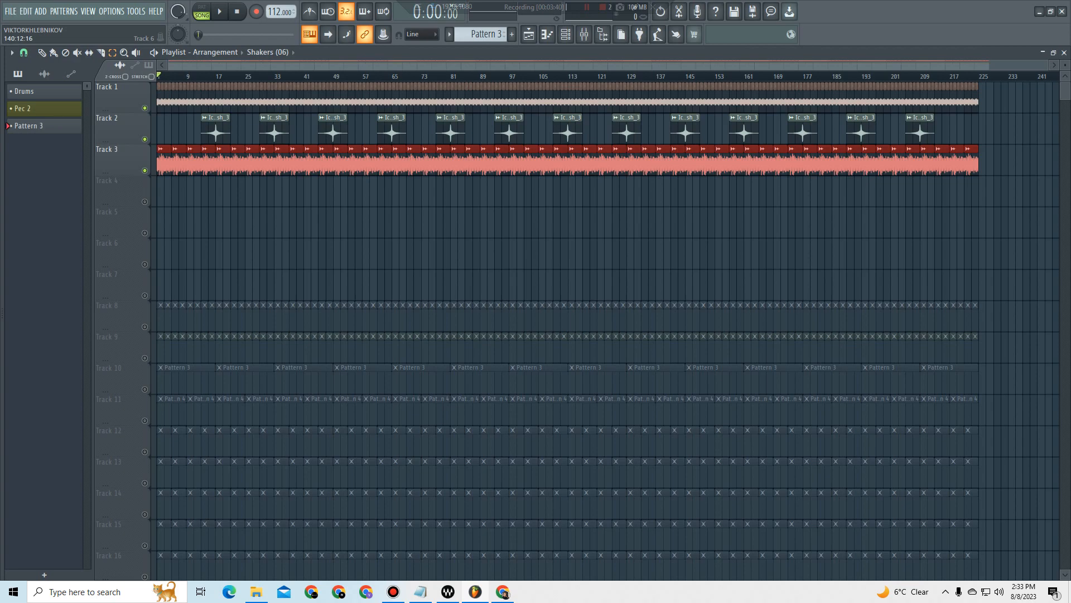
drag(948, 142, 158, 114)
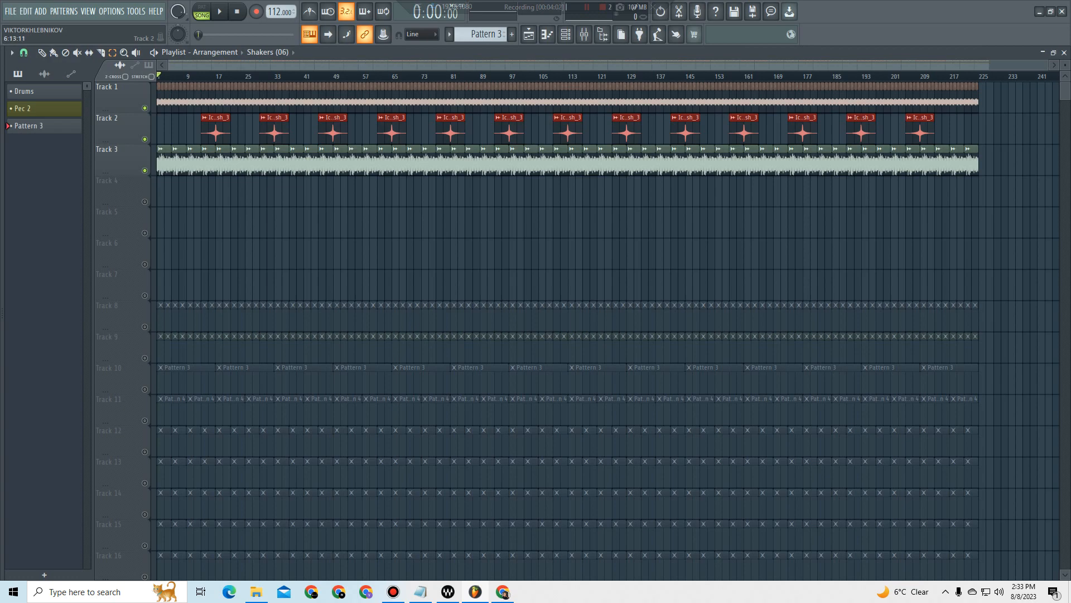
click(144, 139)
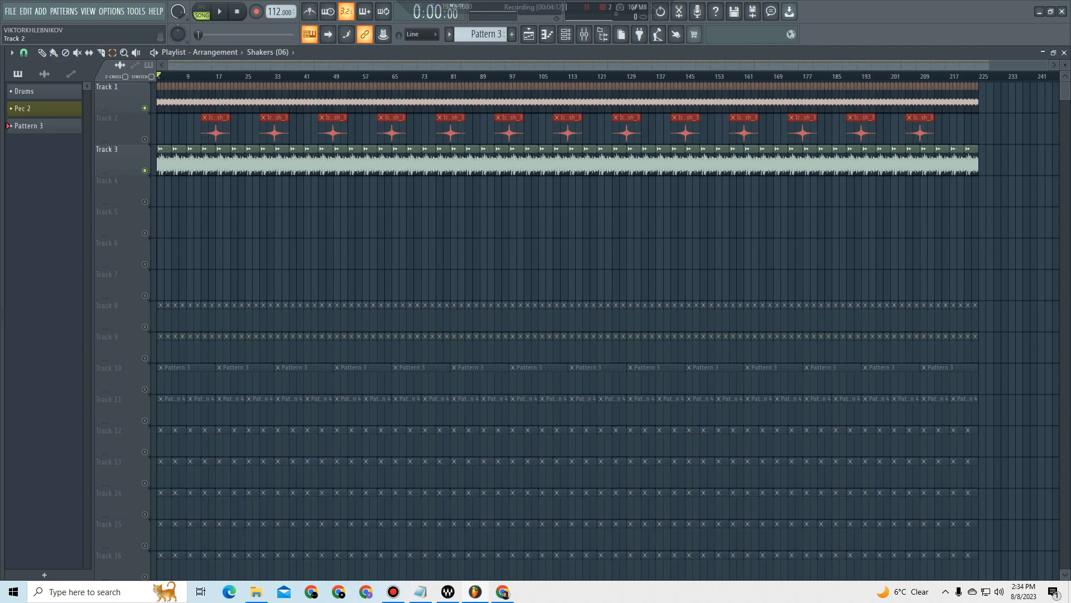
click(144, 139)
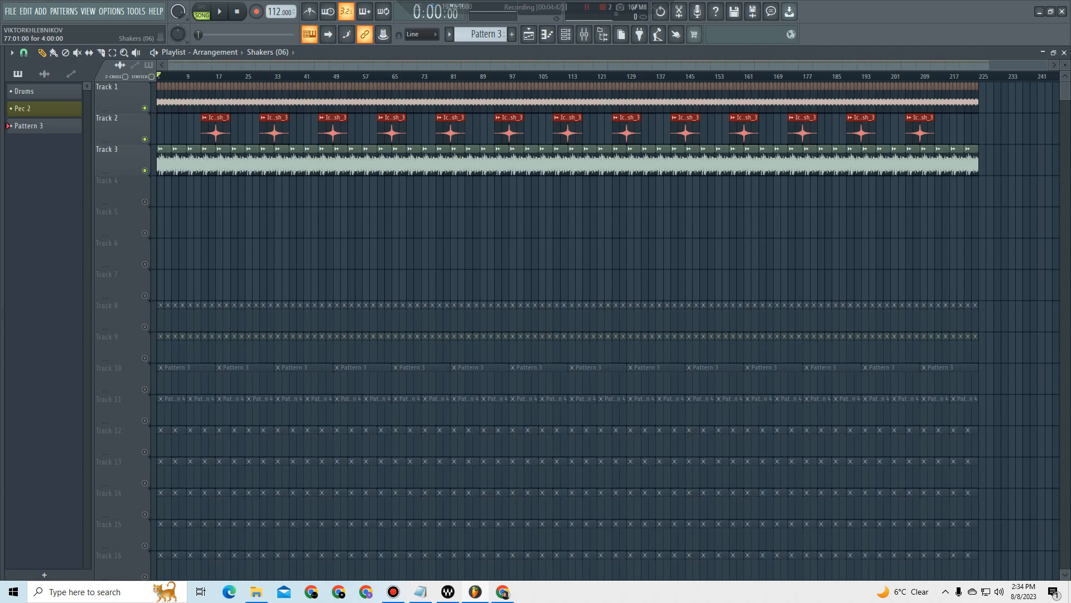
Step: Clear the selection and move the third Ice Crash_3 clip on Track 2 back to start right after the second one
click(343, 192)
right_click(344, 192)
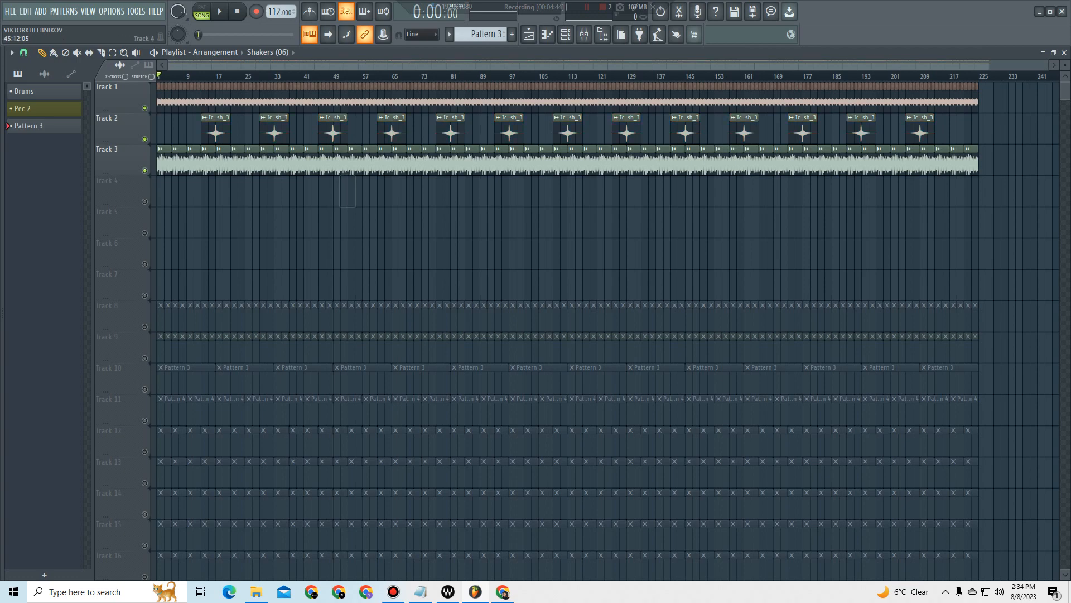
drag(333, 127, 304, 127)
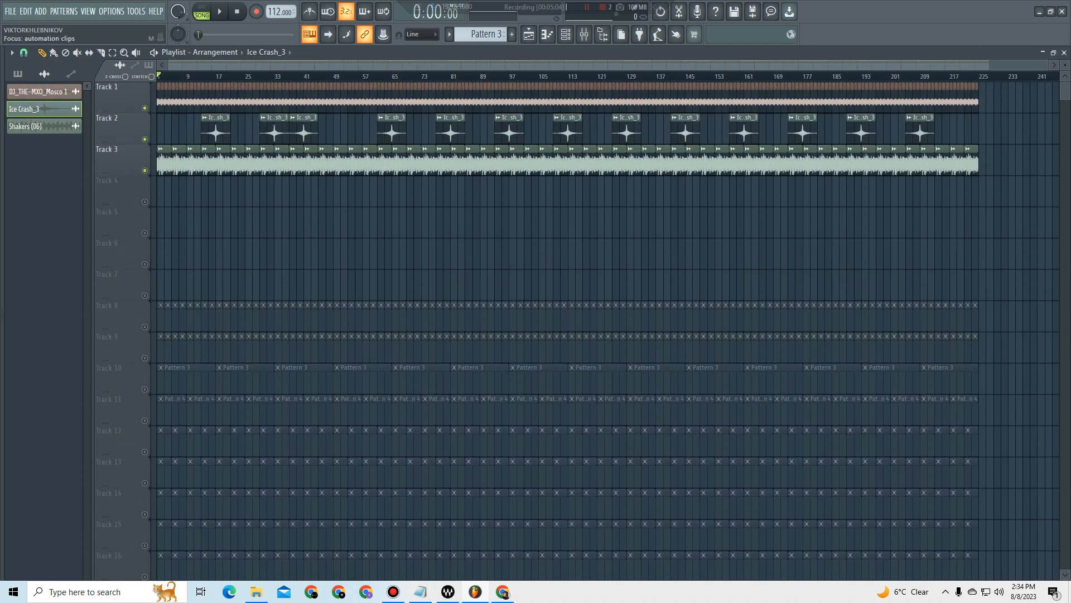
Step: Select every clip across the playlist tracks, delete them all and undo the deletion
drag(995, 95, 14, 592)
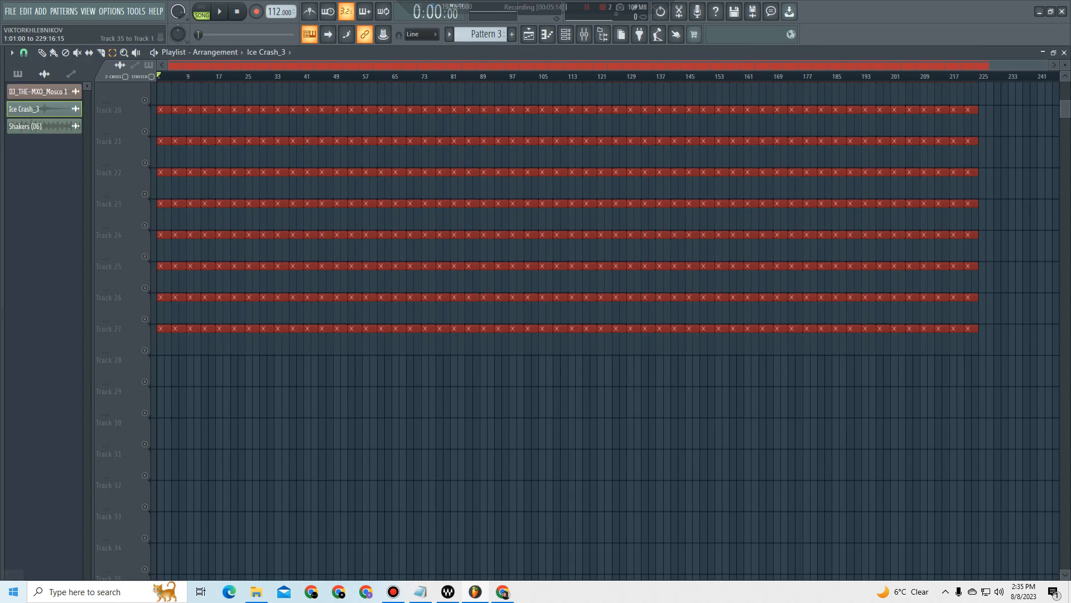
scroll(609, 331, up, 10)
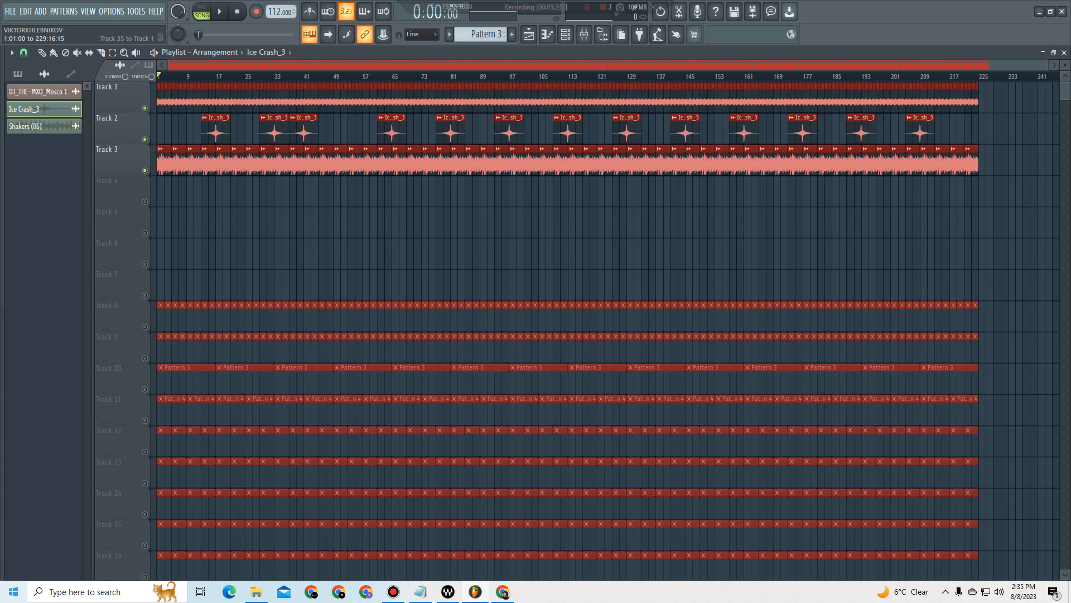
key(Delete)
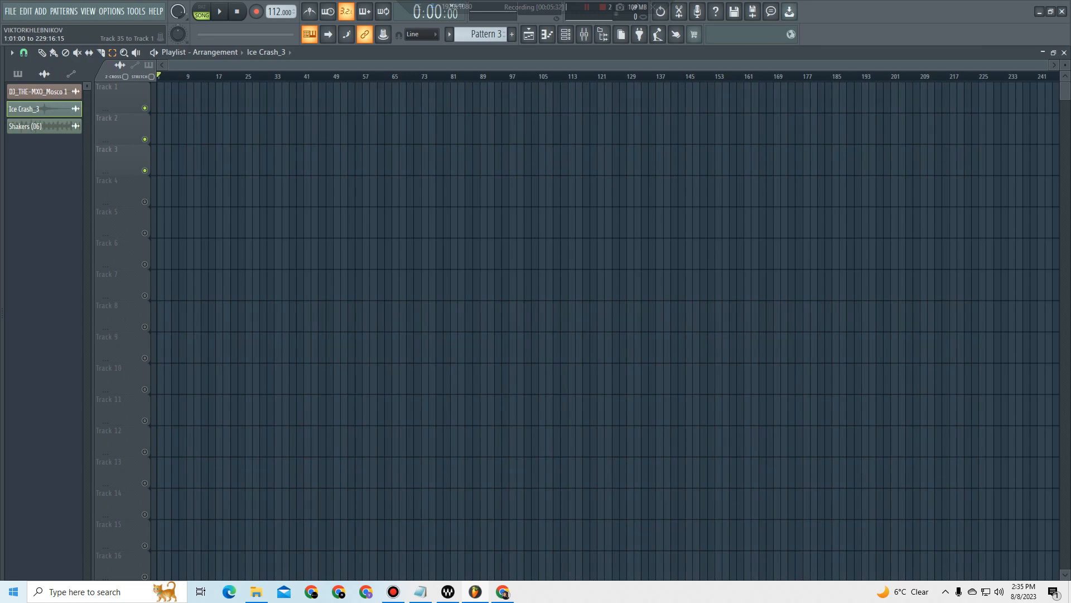
key(ctrl+z)
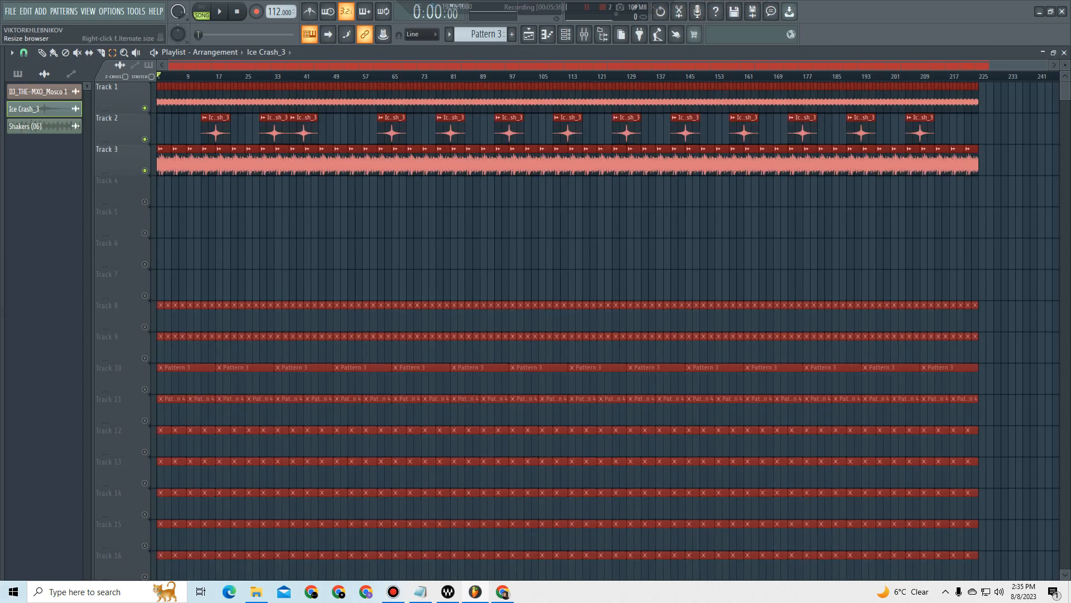
Step: Switch to the Draw tool and deselect all playlist clips
click(42, 53)
click(275, 253)
right_click(286, 254)
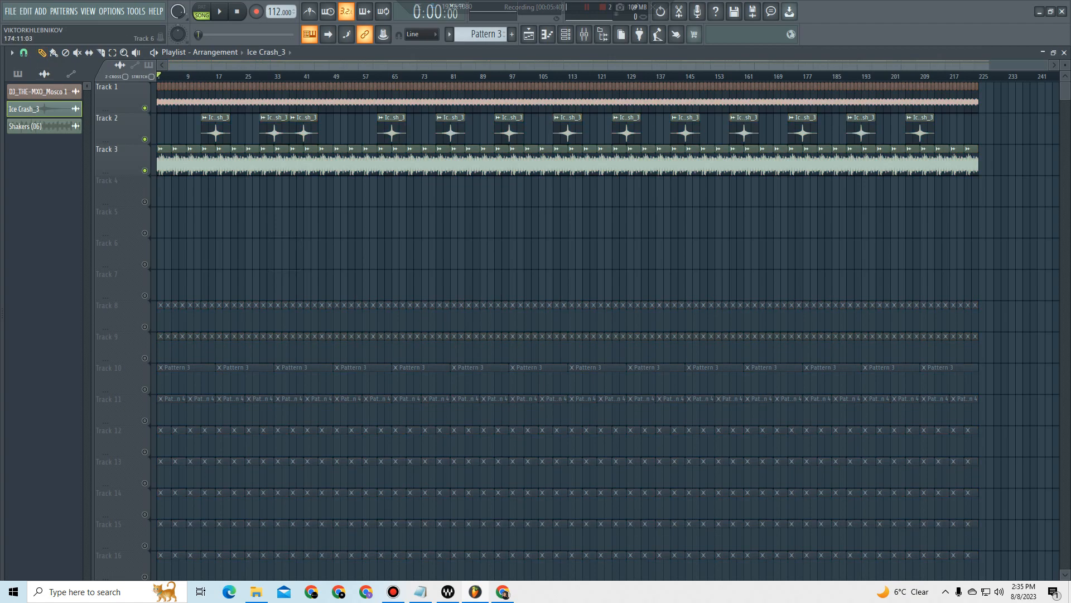
scroll(578, 329, down, 6)
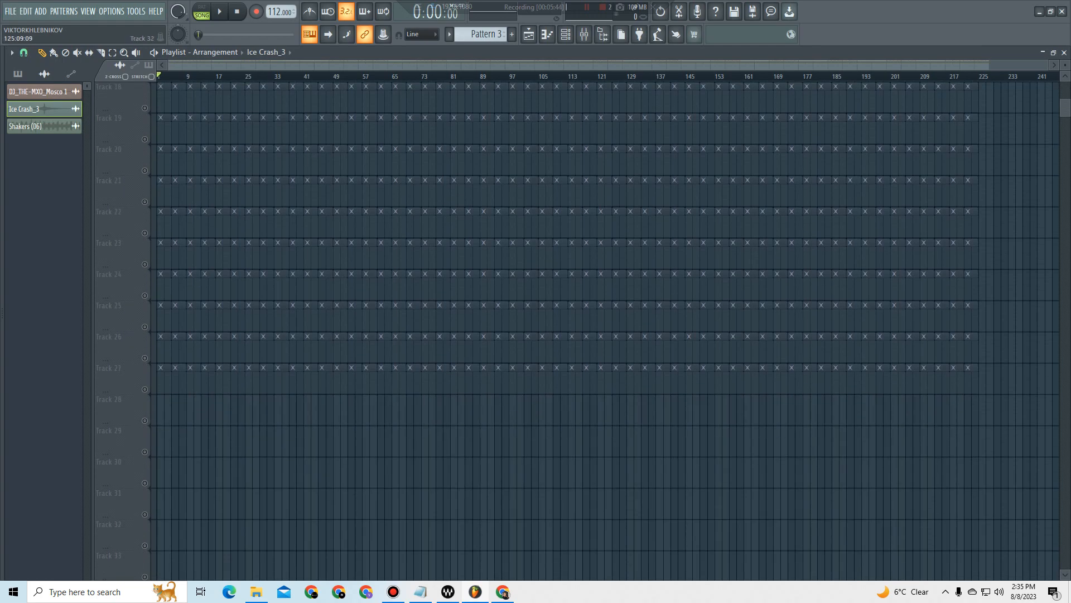
scroll(577, 329, up, 6)
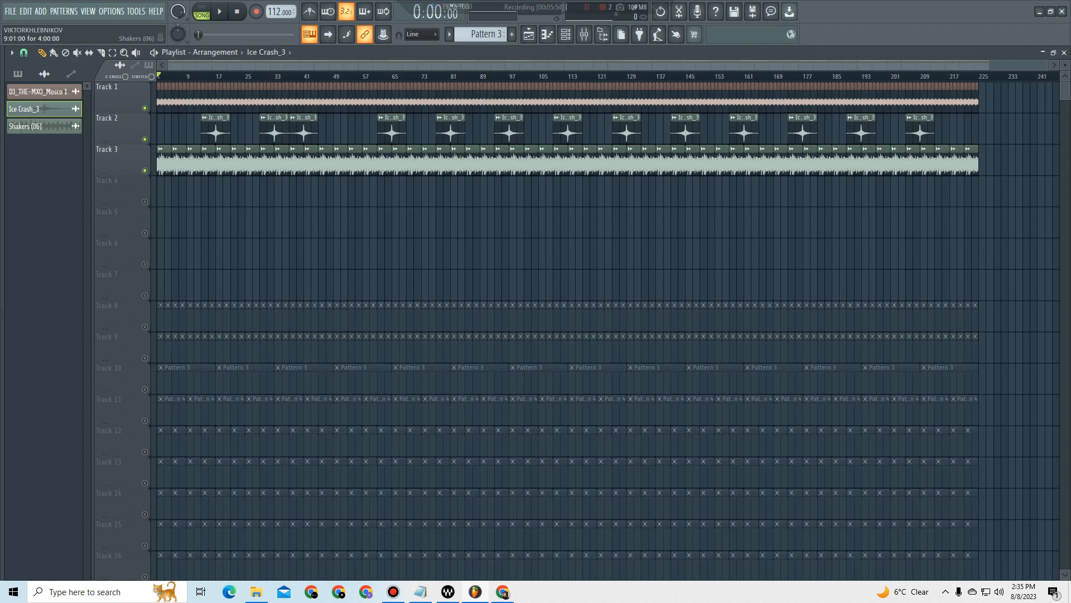
Step: Lower the channel volume of the Shakers (06) audio clip and close its settings
double_click(193, 160)
drag(342, 224, 342, 251)
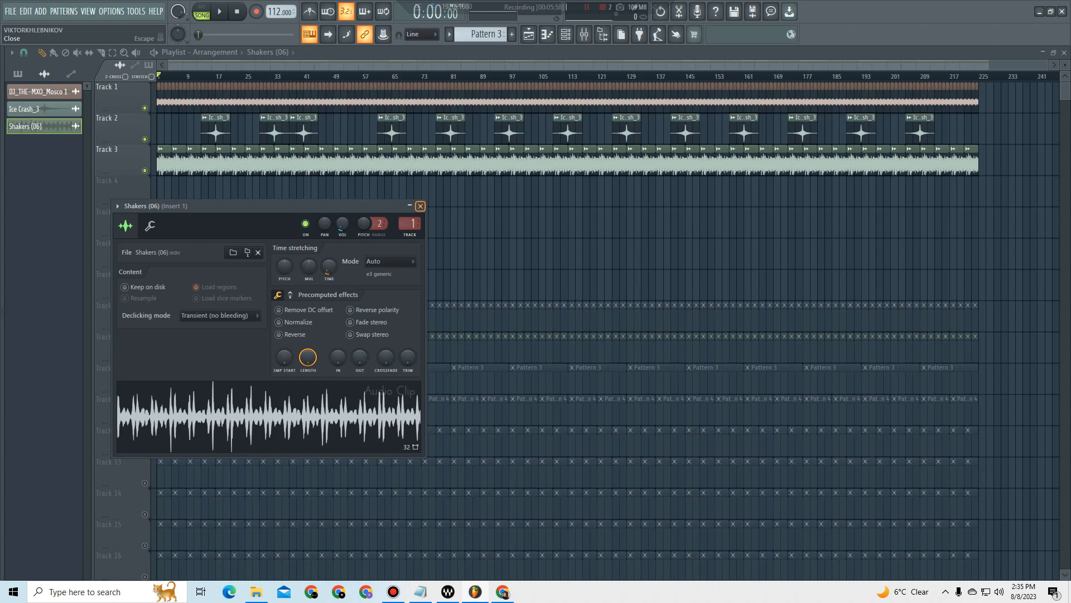
click(420, 206)
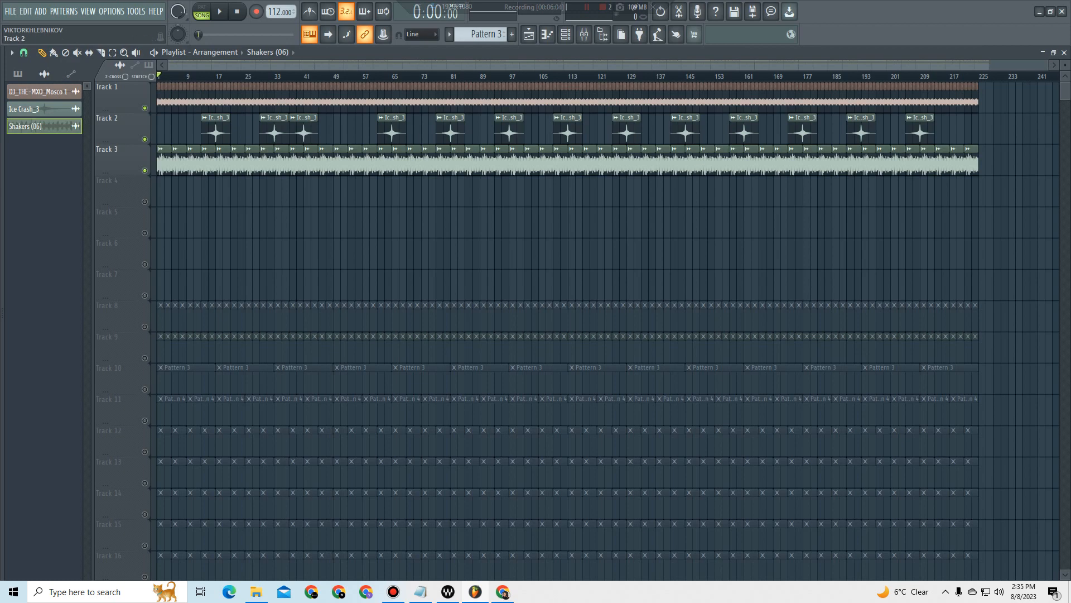
Step: Mute Track 2, solo Track 8, make its Drums pattern active and check the channel rack
click(145, 139)
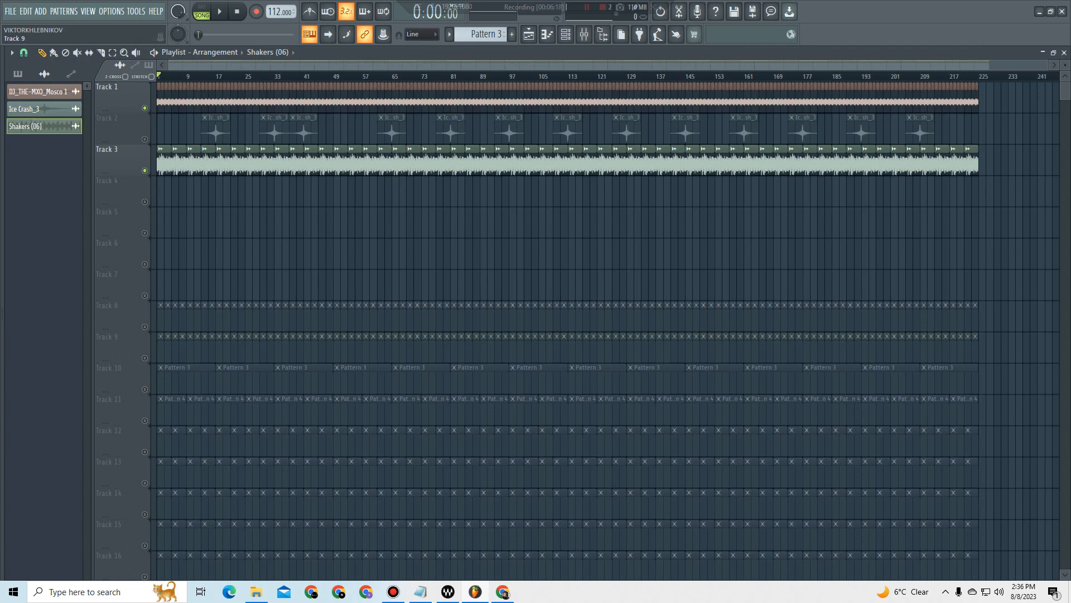
right_click(144, 327)
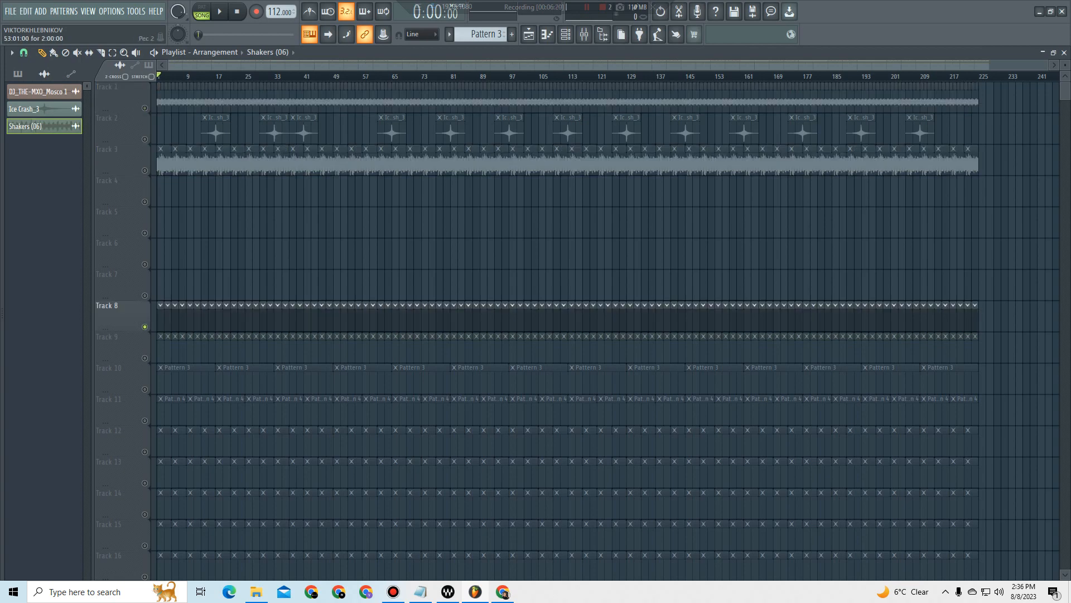
click(322, 319)
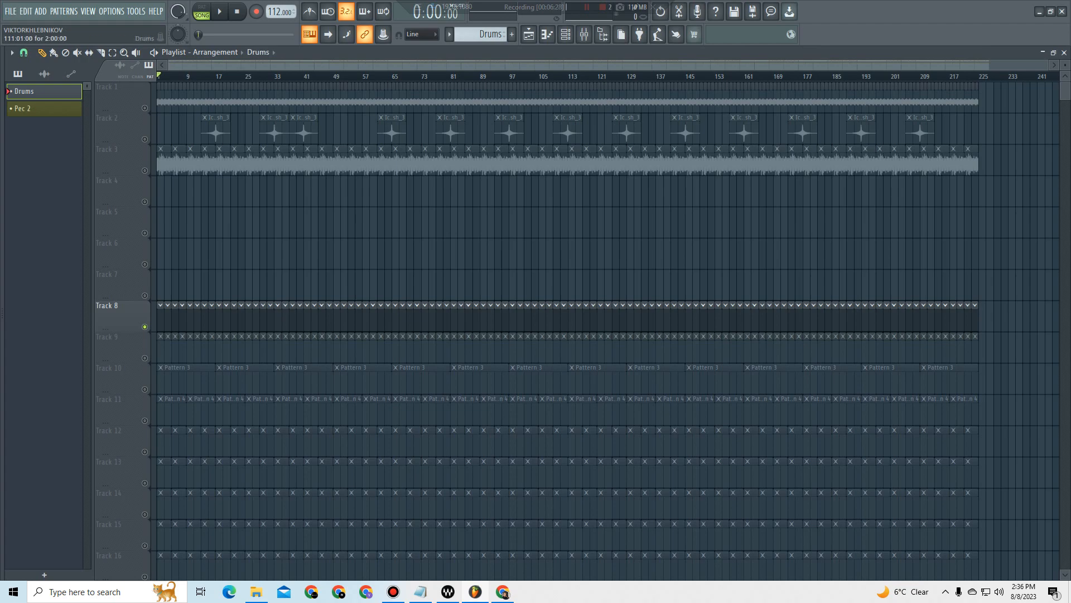
key(F6)
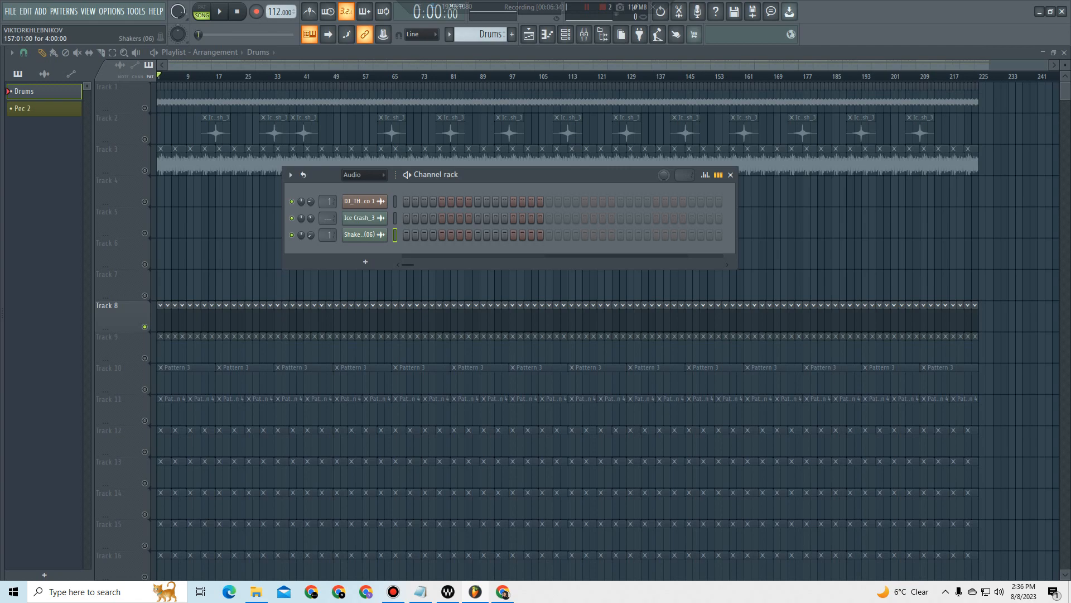
key(F6)
Step: Select a range of Drums clips at the end of Track 8, clear the selection and return to the Draw tool
click(112, 53)
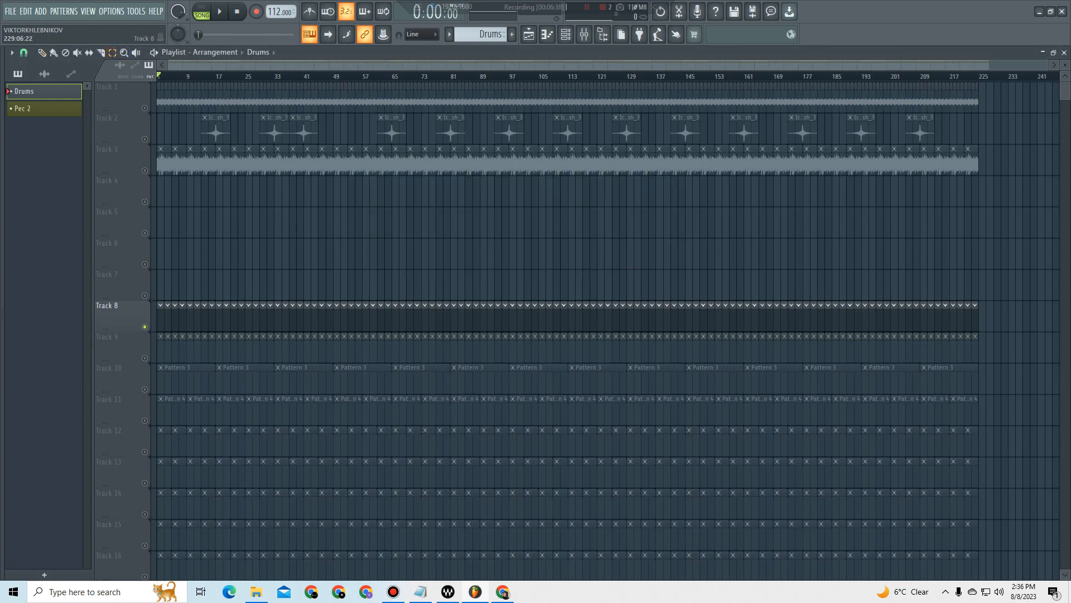
drag(995, 318, 790, 319)
click(656, 379)
click(42, 52)
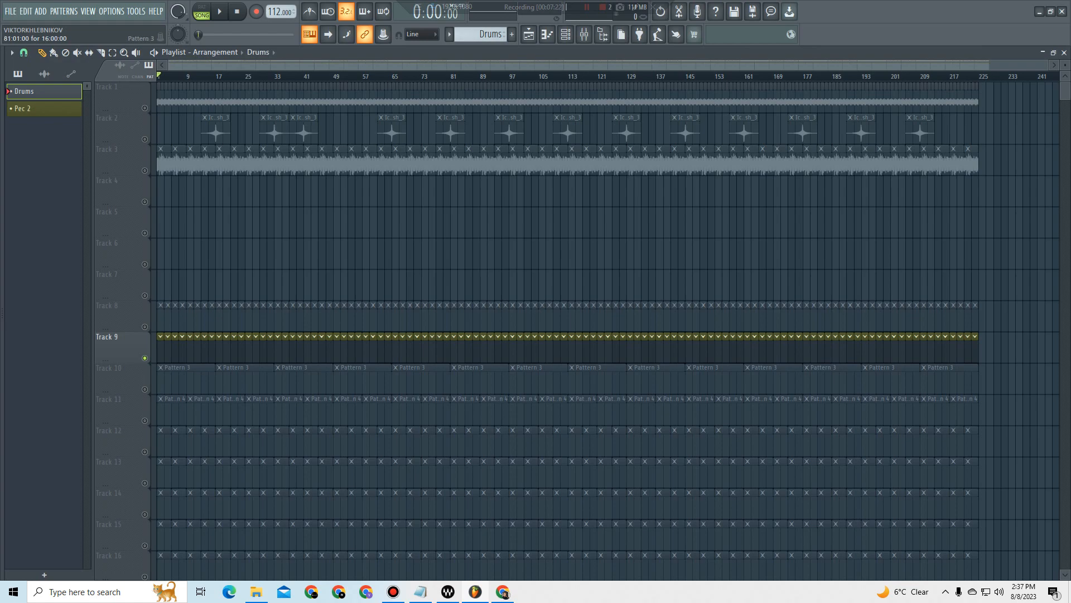
Step: Solo Track 10 and make Pattern 3 the active pattern
right_click(145, 389)
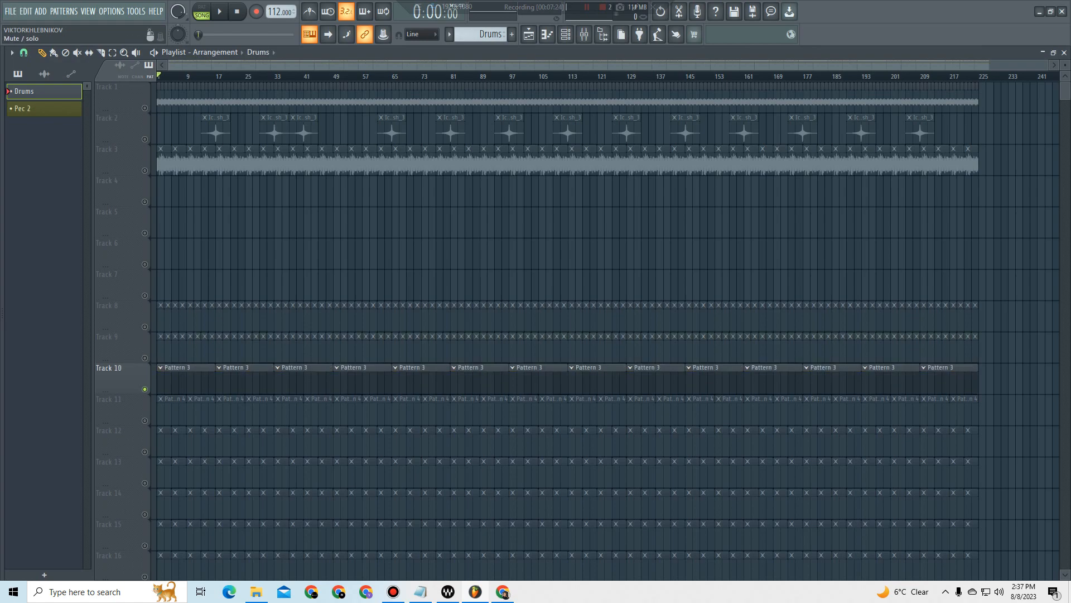
click(244, 381)
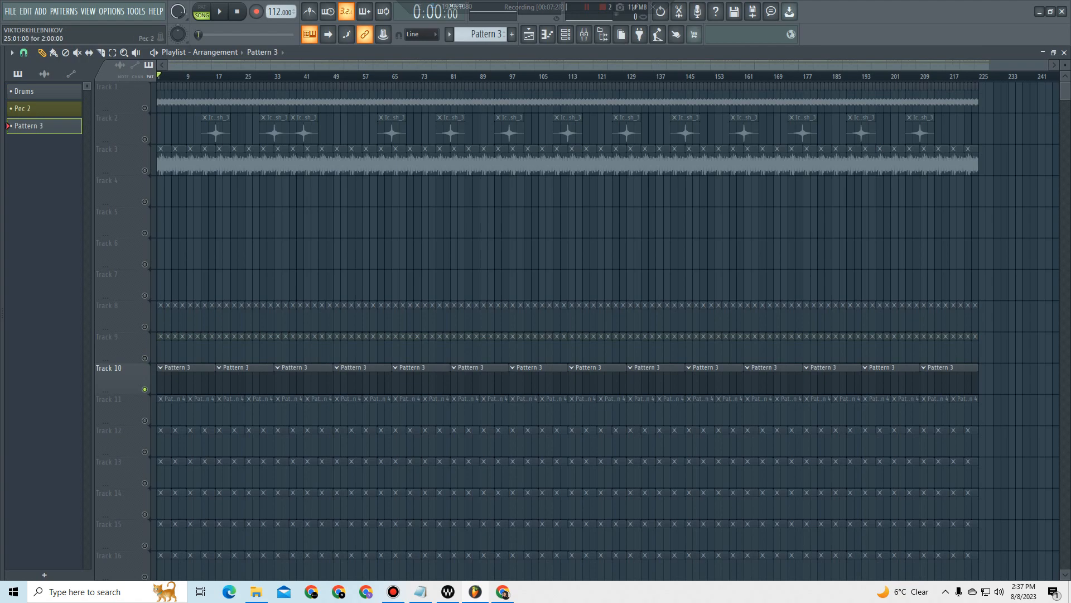
Step: Select the playlist time range from bar 17 to bar 33 across the arrangement
right_click(245, 381)
drag(213, 399, 220, 383)
ctrl+drag(274, 76, 216, 77)
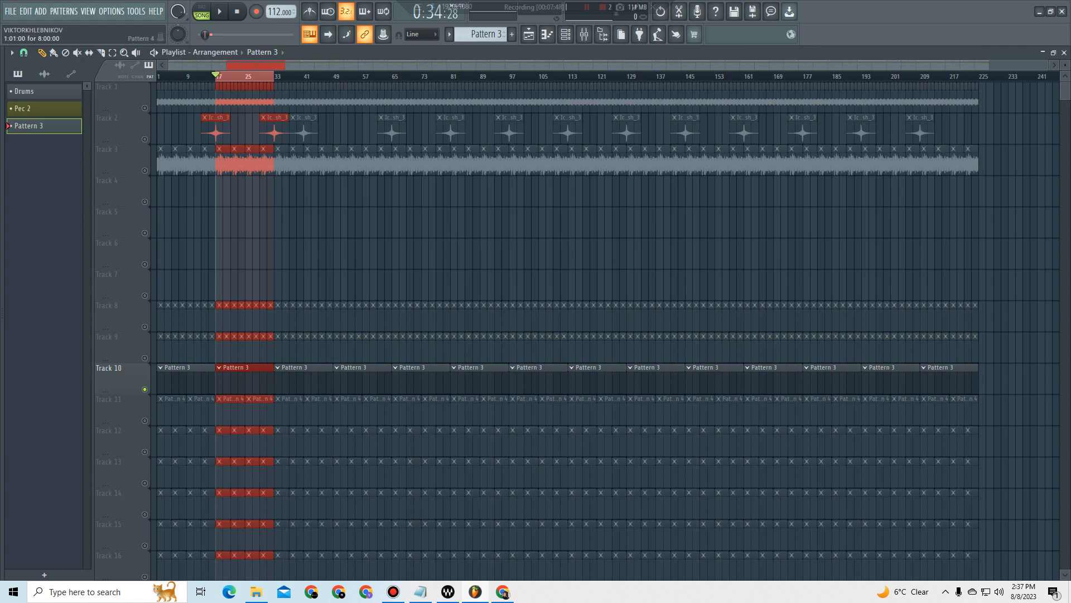
Step: Replace Track 10's solo with a solo on Track 12 and make Pattern 4 the active pattern
right_click(145, 389)
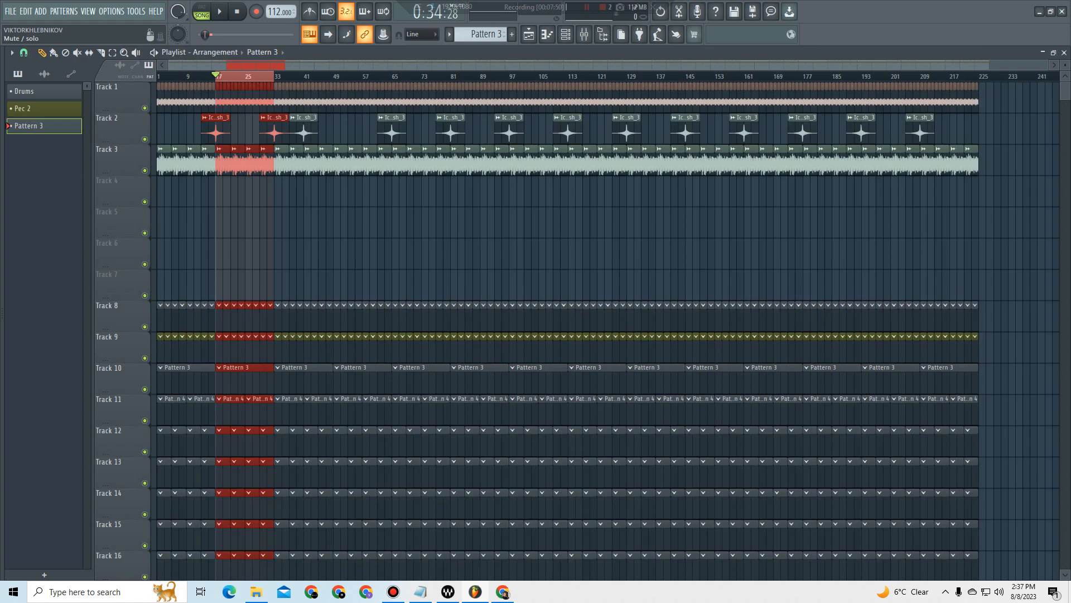
right_click(144, 421)
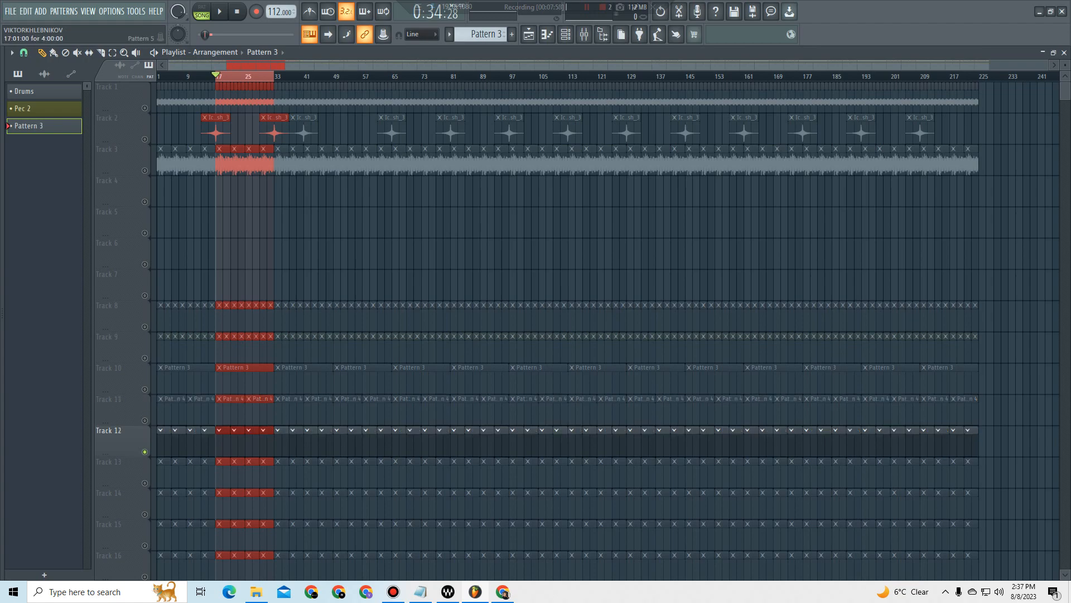
click(223, 443)
click(342, 412)
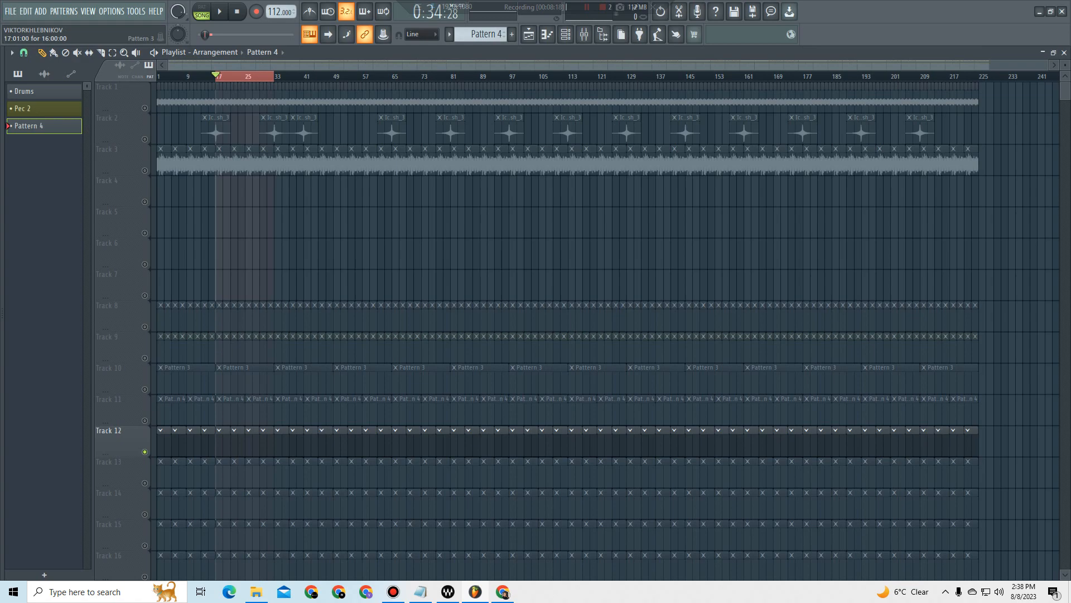
Step: Make Pattern 3 the active pattern again and solo its Track 10
click(228, 367)
right_click(144, 389)
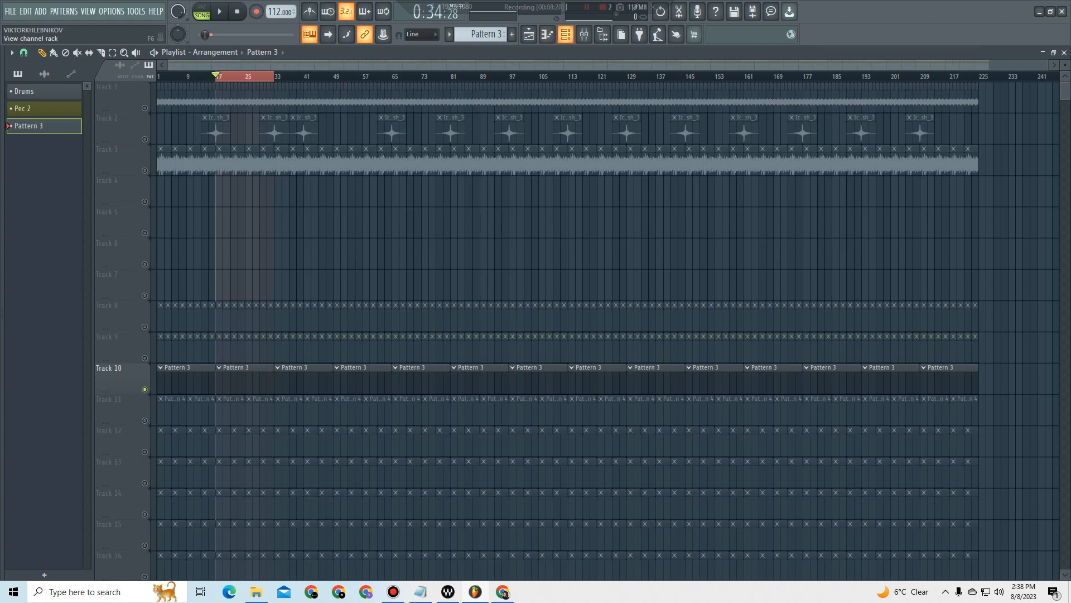
Step: Add a Lounge Lizard EP-4 channel to the channel rack and open its piano roll for Pattern 3
click(566, 34)
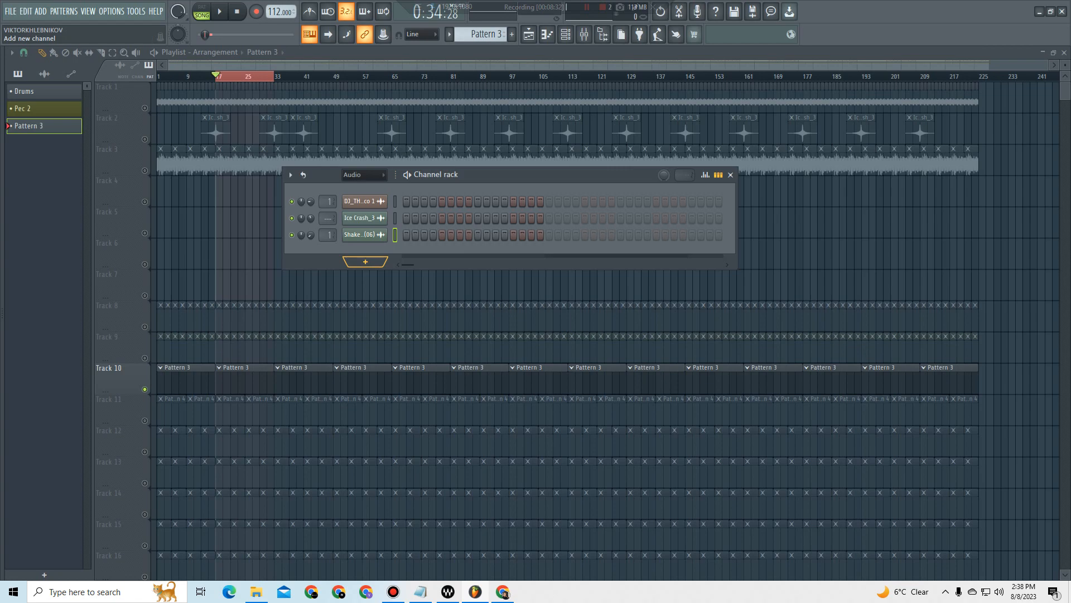
click(366, 261)
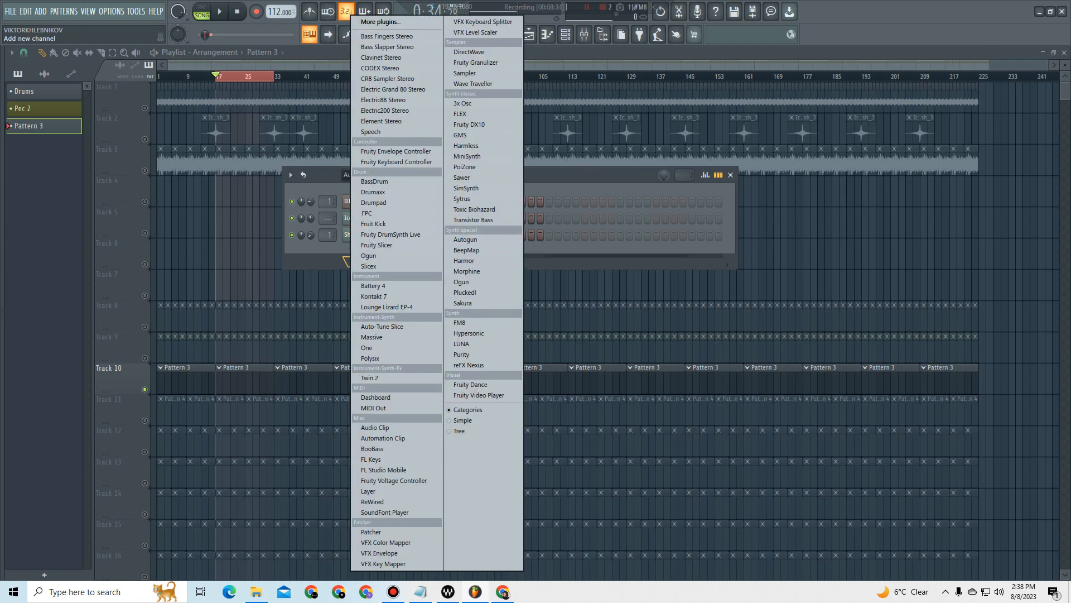
click(387, 306)
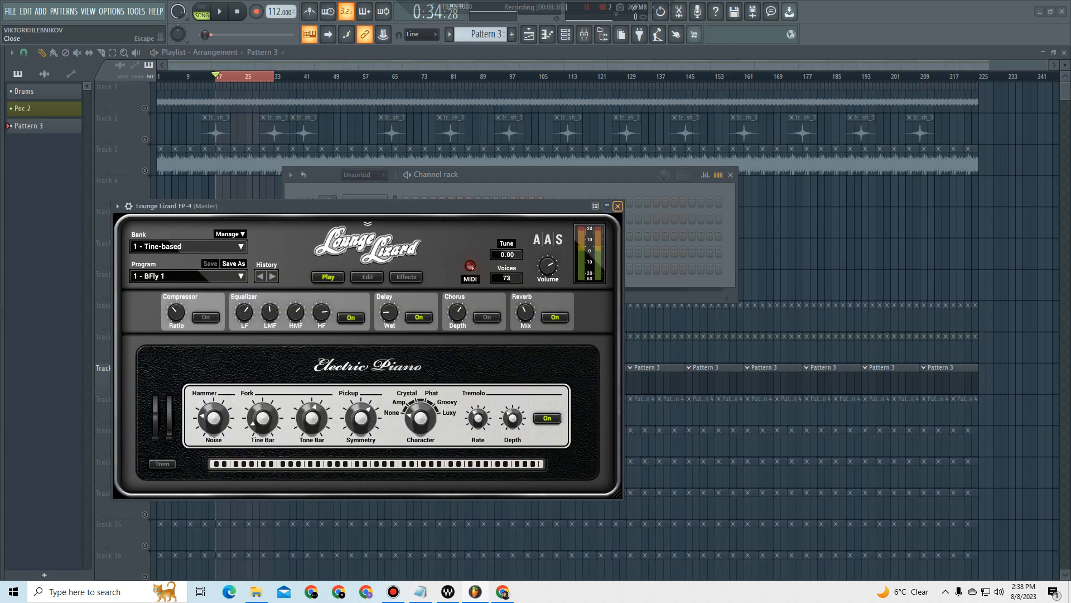
click(619, 207)
right_click(365, 268)
click(411, 268)
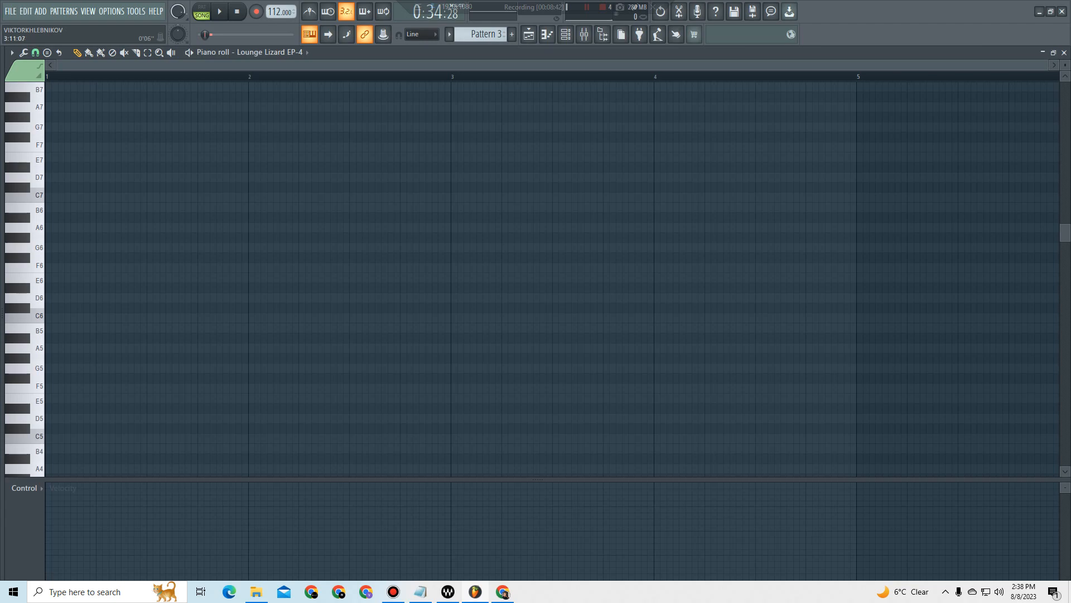
Step: Place a trial note in the Lounge Lizard EP-4 piano roll, shift it to bar 17, and delete it before returning to the playlist
mouse_move(1047, 65)
mouse_down()
mouse_move(974, 65)
mouse_move(1051, 65)
mouse_up()
drag(1053, 287, 739, 277)
drag(421, 66, 57, 66)
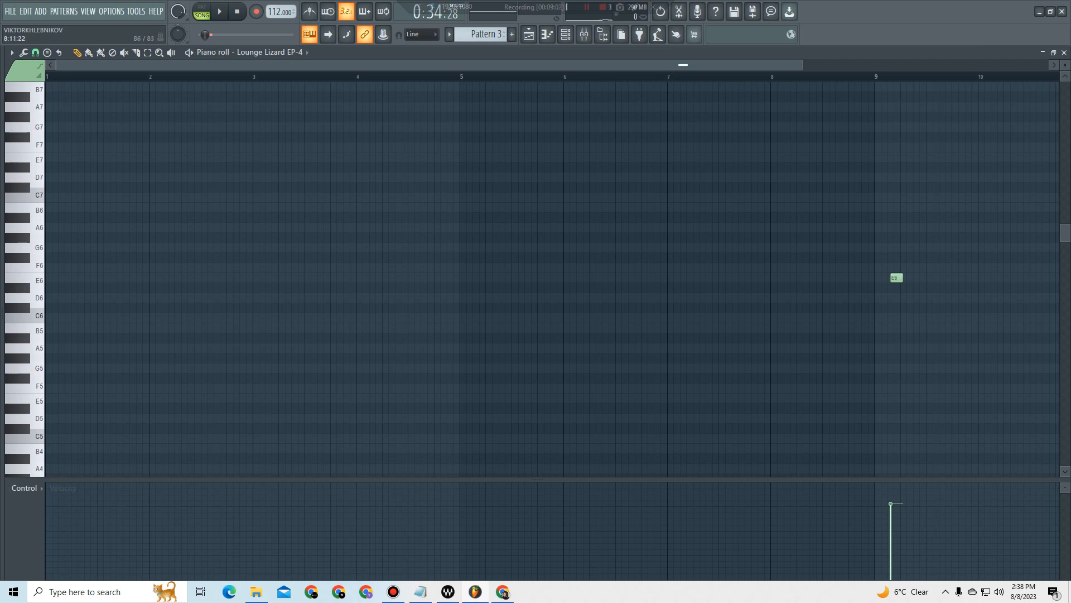
drag(801, 65, 1045, 65)
drag(672, 278, 913, 338)
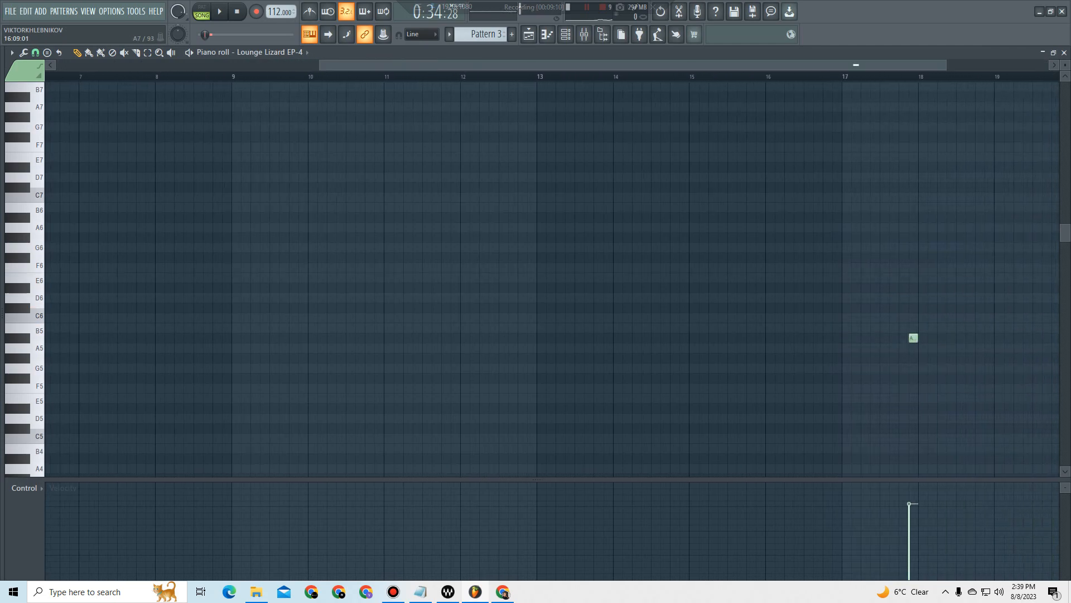
scroll(816, 77, down, 3)
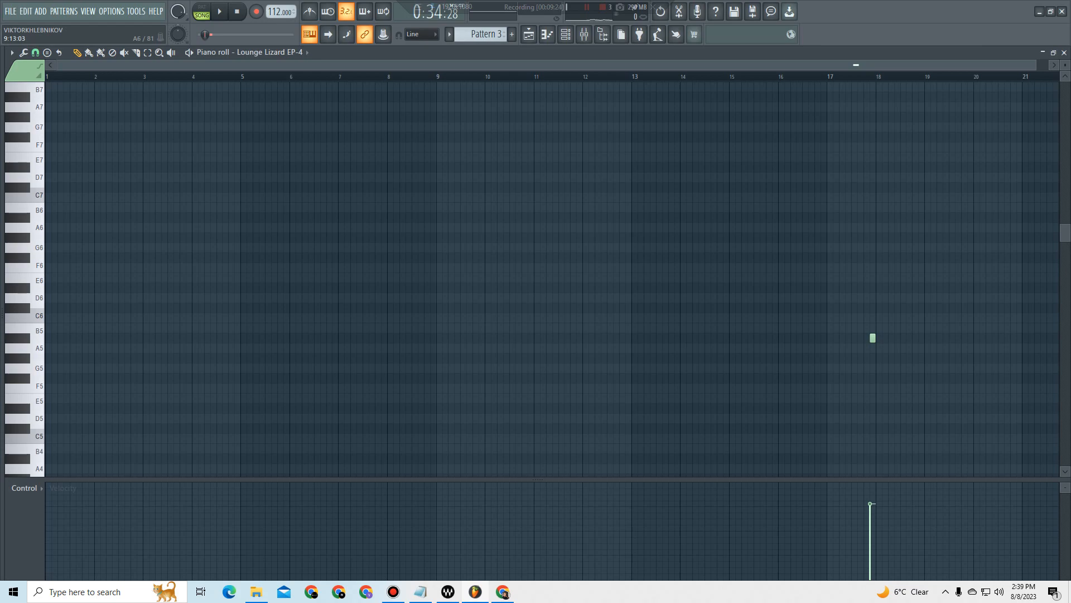
right_click(873, 338)
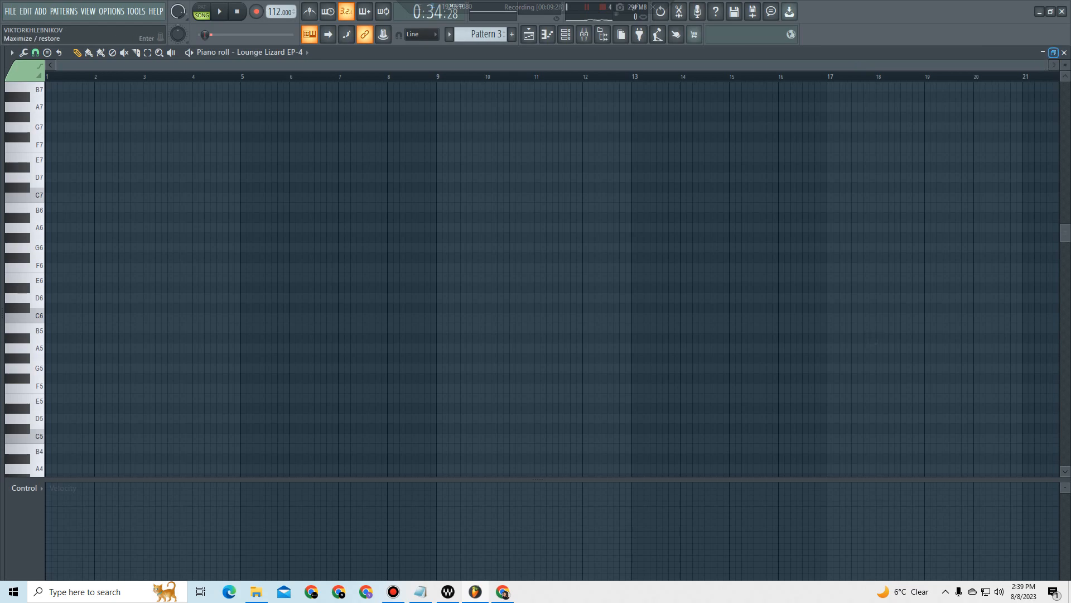
click(1064, 53)
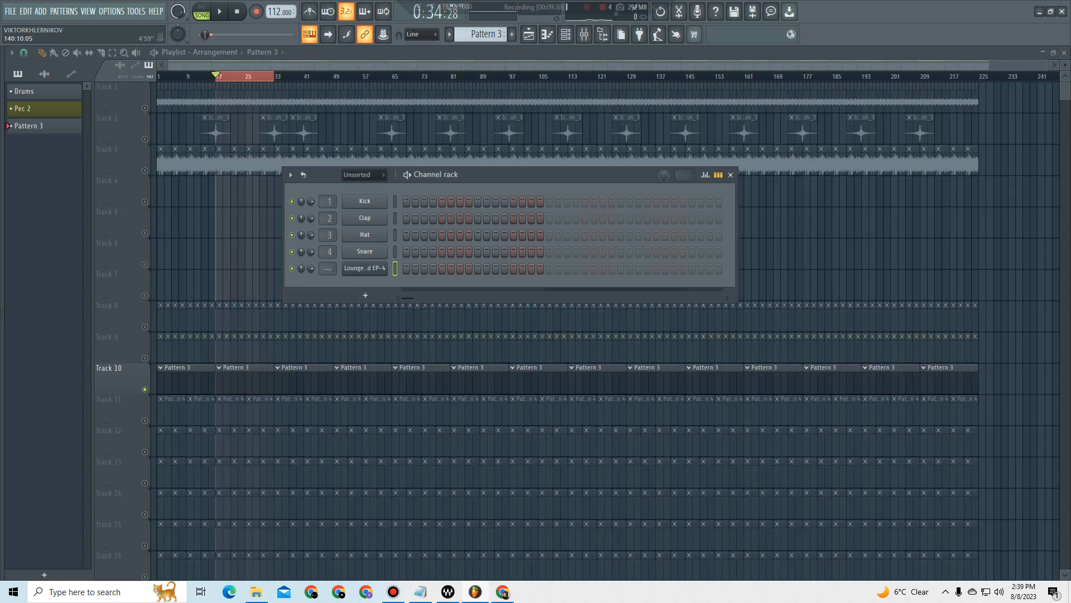
click(565, 35)
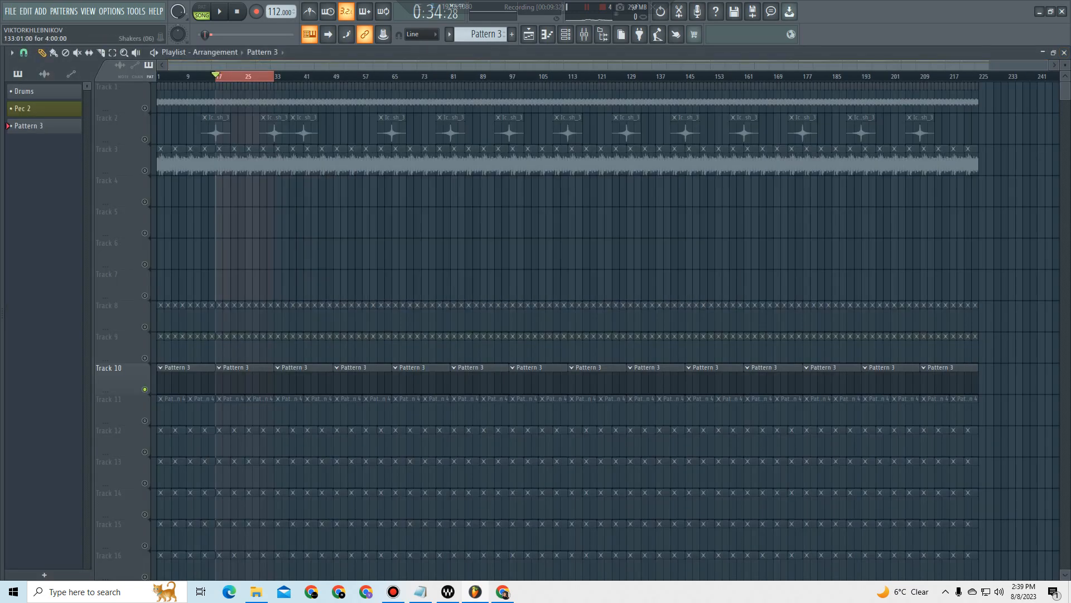
Step: Unmute Tracks 11 through 27 in the playlist, leaving Tracks 1 to 9 muted
scroll(580, 329, down, 8)
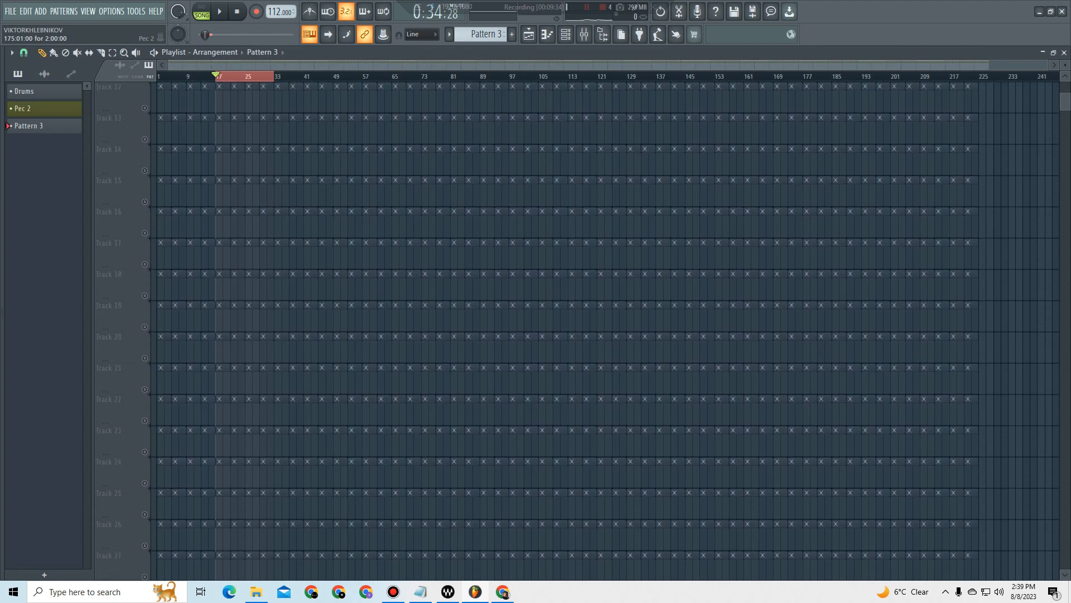
scroll(580, 329, up, 5)
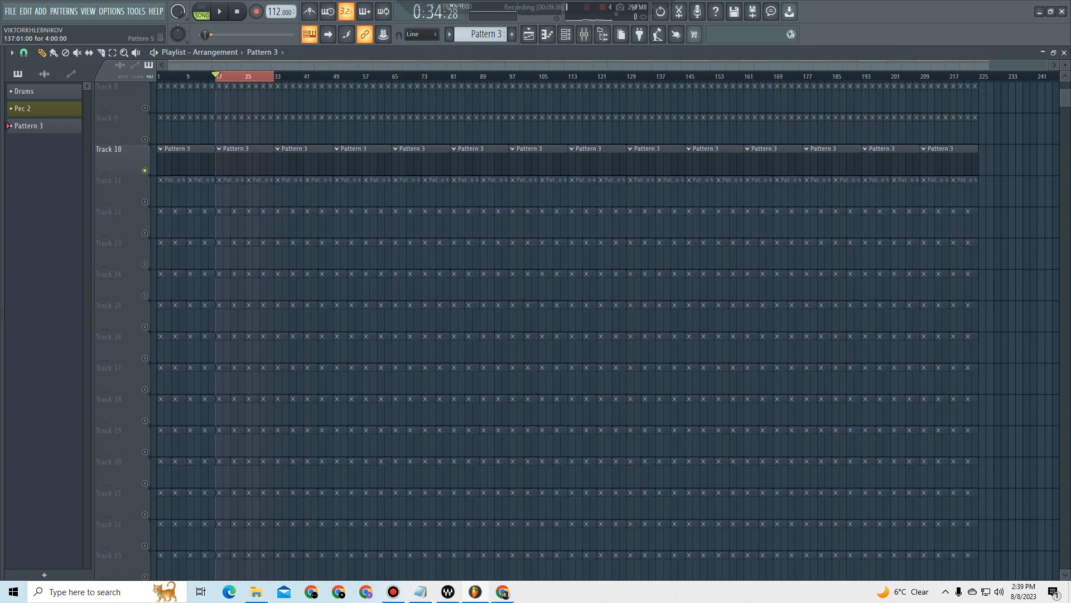
scroll(580, 329, down, 1)
click(144, 139)
click(144, 170)
click(144, 201)
click(145, 233)
click(144, 264)
click(144, 295)
scroll(144, 295, down, 1)
scroll(144, 264, down, 1)
click(145, 264)
click(144, 295)
click(144, 326)
scroll(128, 264, down, 5)
click(144, 233)
click(145, 202)
click(144, 264)
click(144, 295)
click(144, 326)
click(145, 357)
click(145, 389)
click(145, 420)
scroll(535, 335, up, 2)
scroll(887, 249, up, 3)
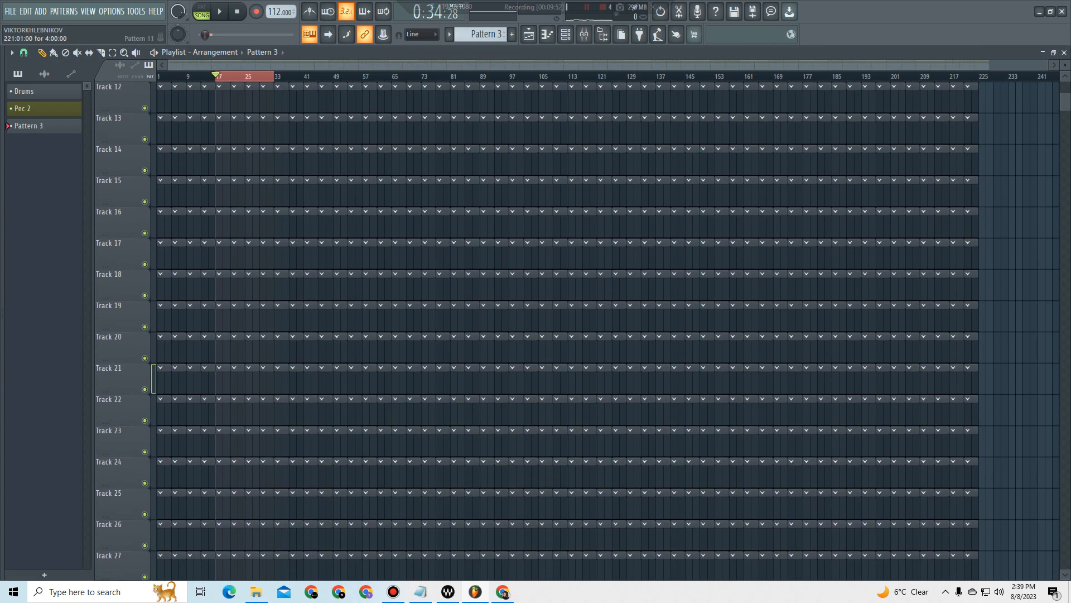
drag(1065, 66, 1065, 75)
scroll(512, 279, up, 5)
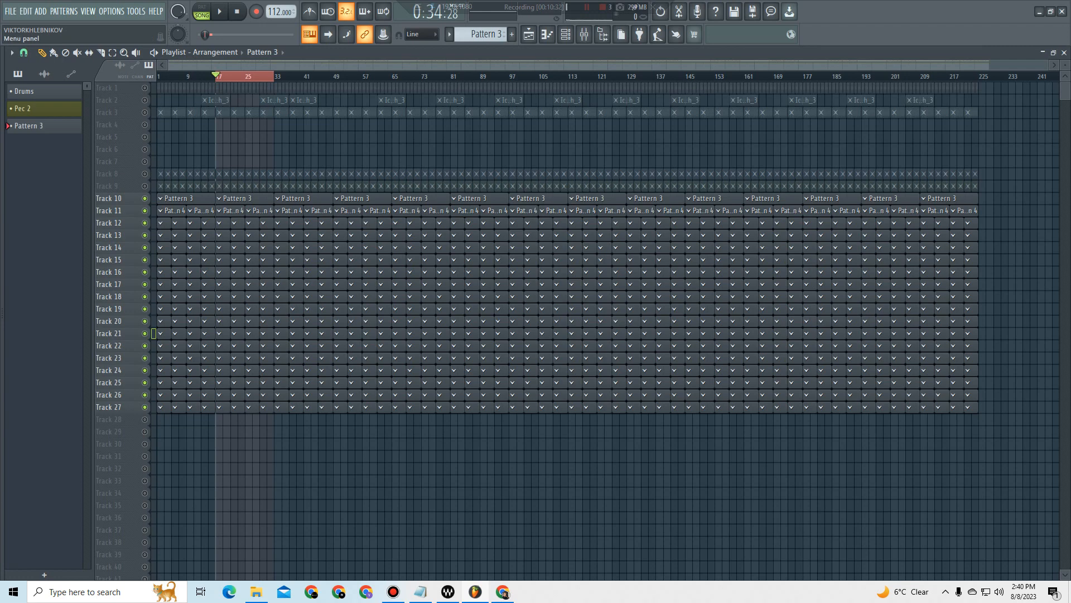
Step: Start saving the project under a new name in Documents > Image-Line > FL Studio > Projects > Templates
click(10, 11)
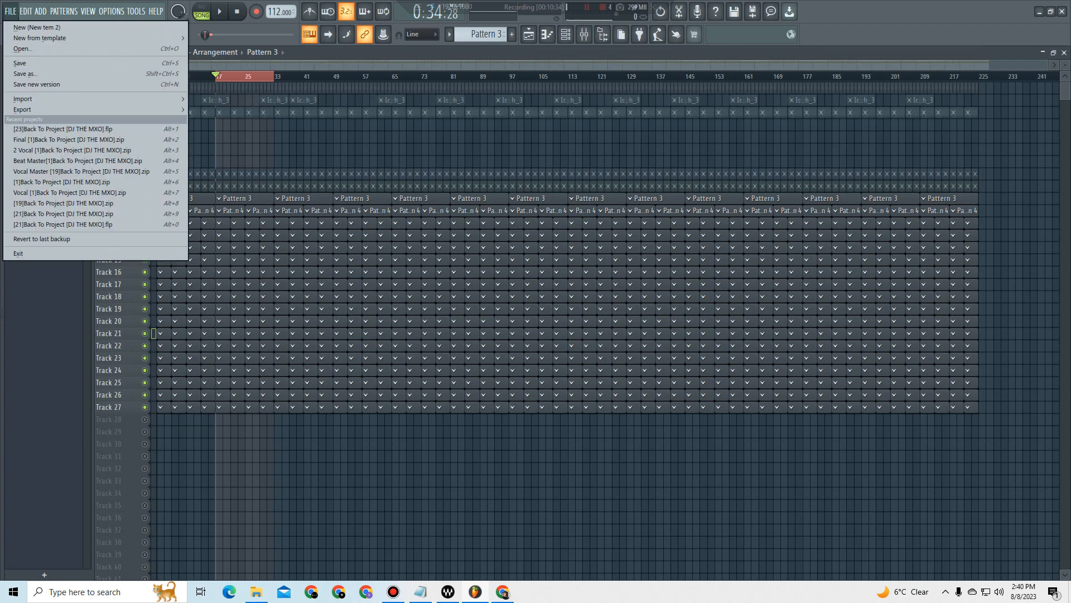
click(25, 74)
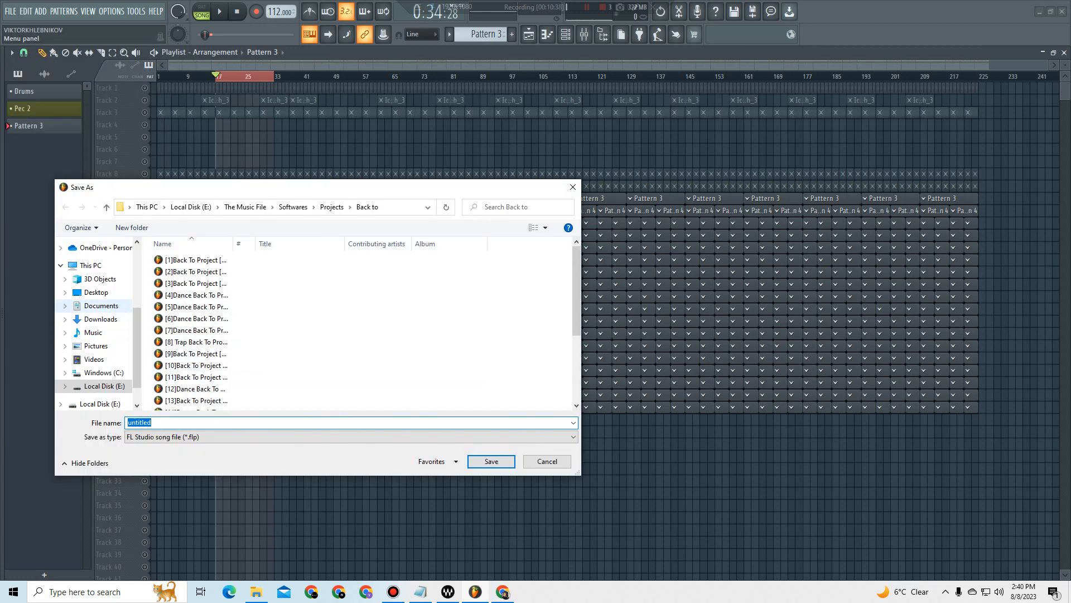
click(101, 306)
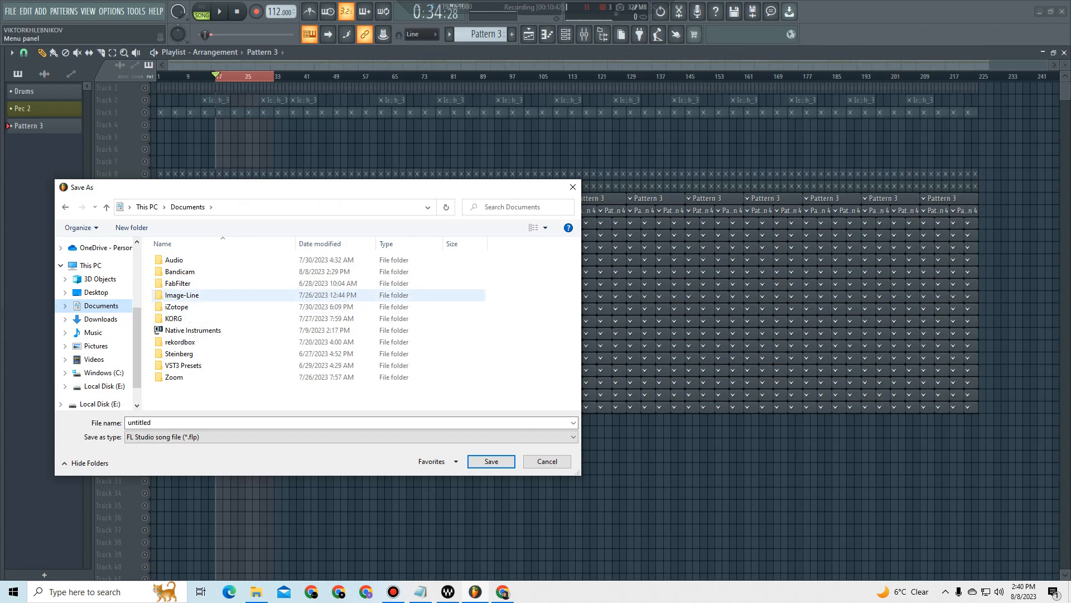
double_click(182, 295)
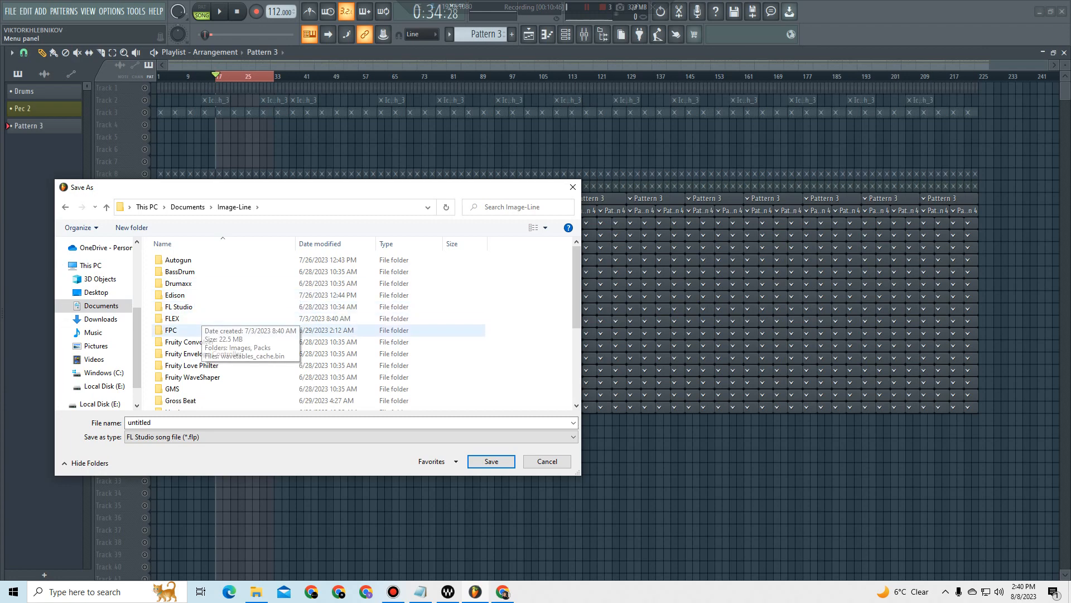
double_click(179, 306)
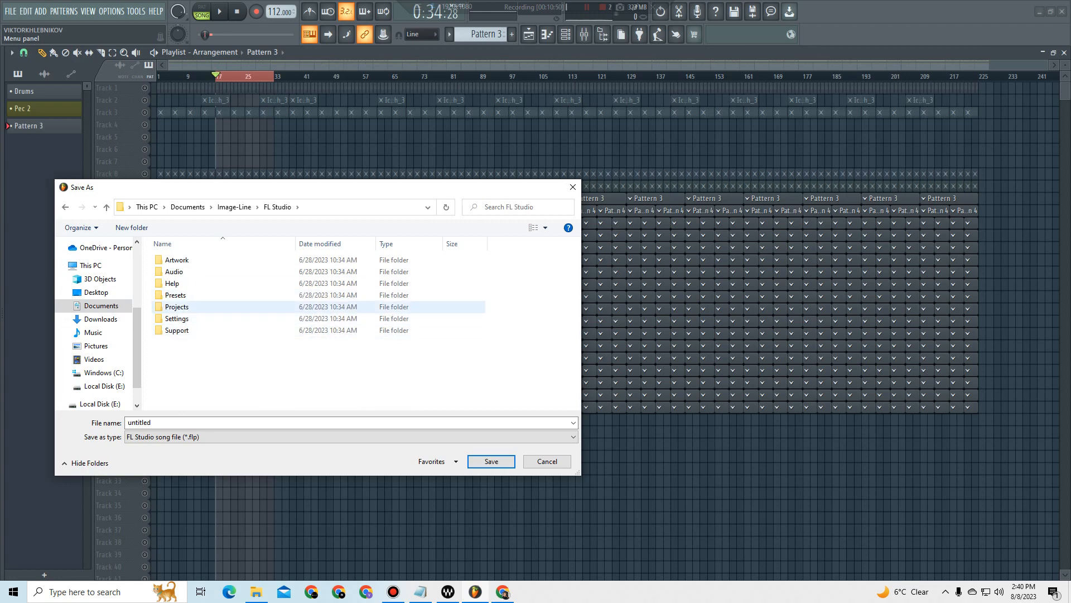
double_click(178, 306)
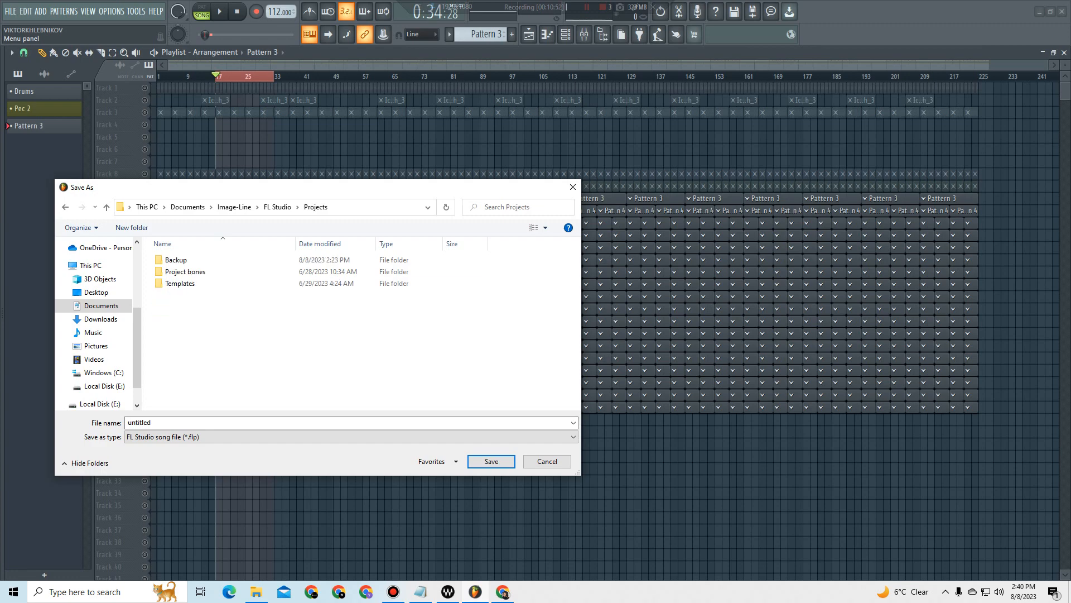
double_click(180, 284)
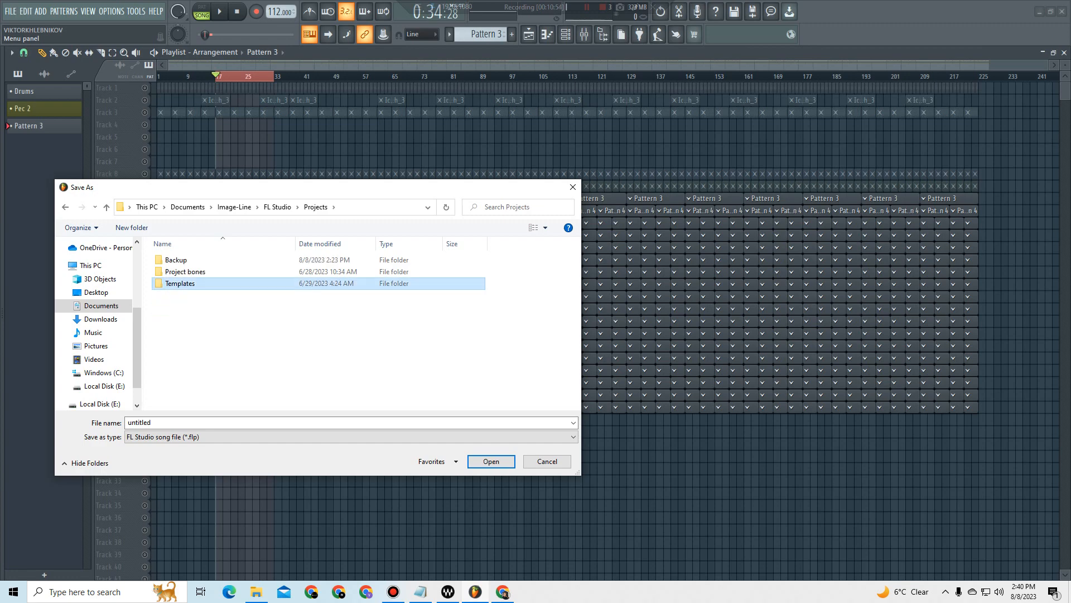
Step: Name the project file Amapiano and save it in the Templates folder
click(179, 422)
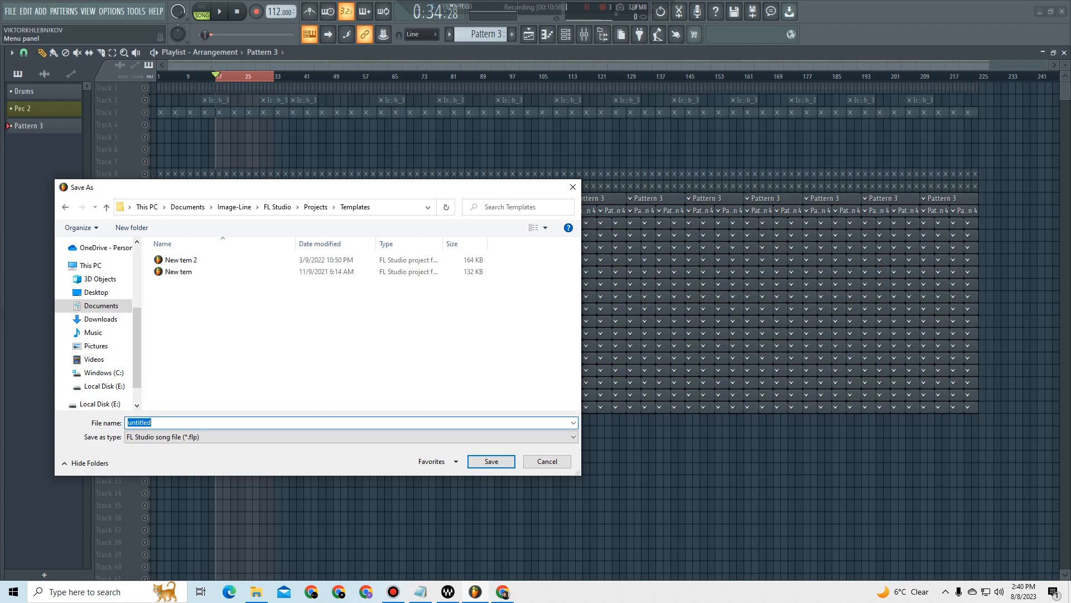
key(BackSpace)
key(Return)
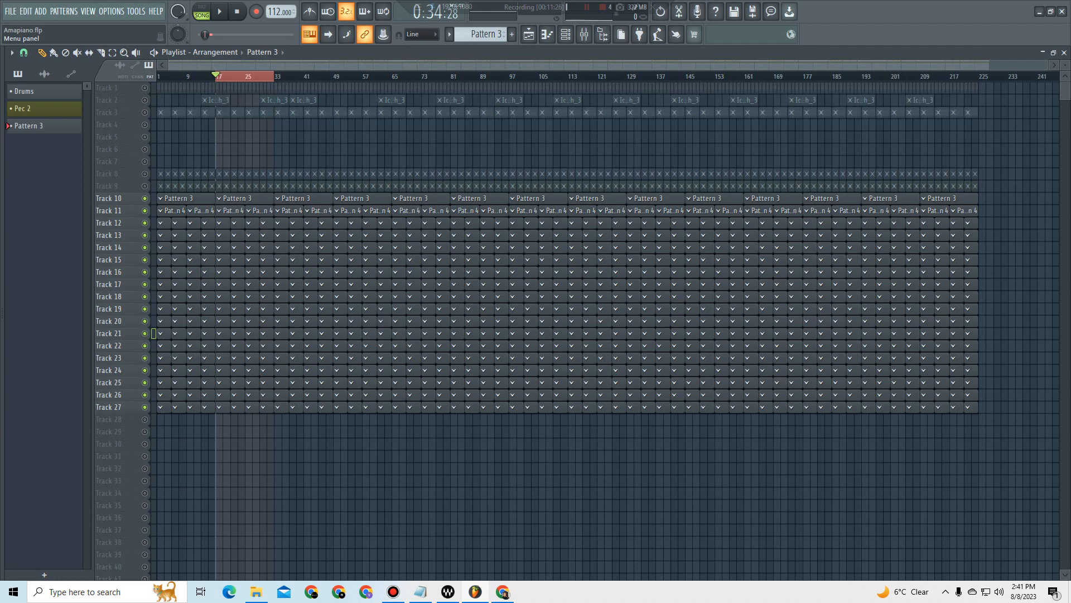
Step: In the general settings, set the startup project to Default template
click(111, 11)
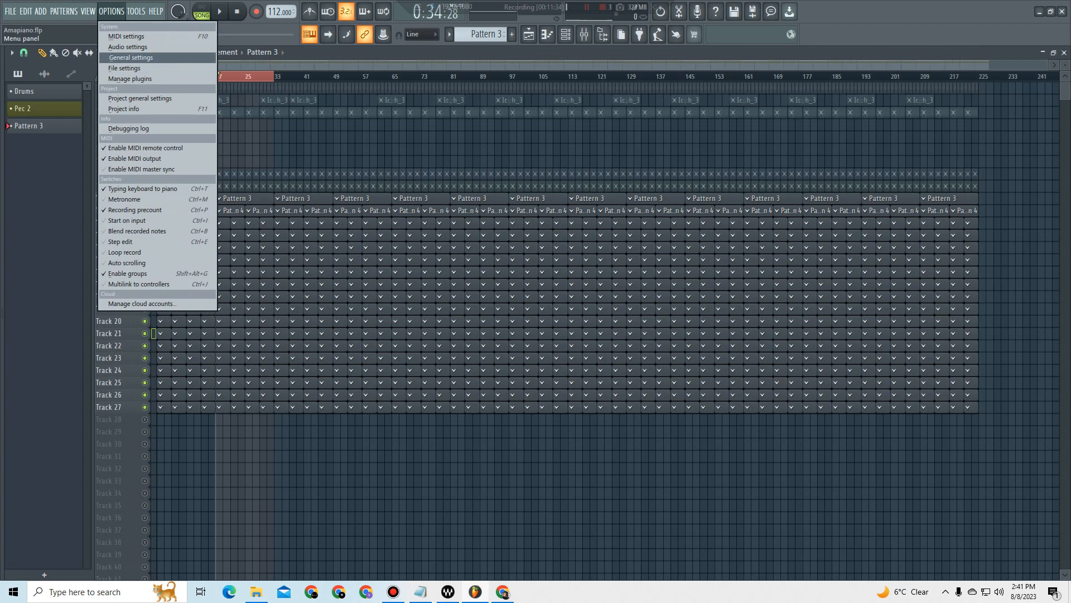
click(131, 57)
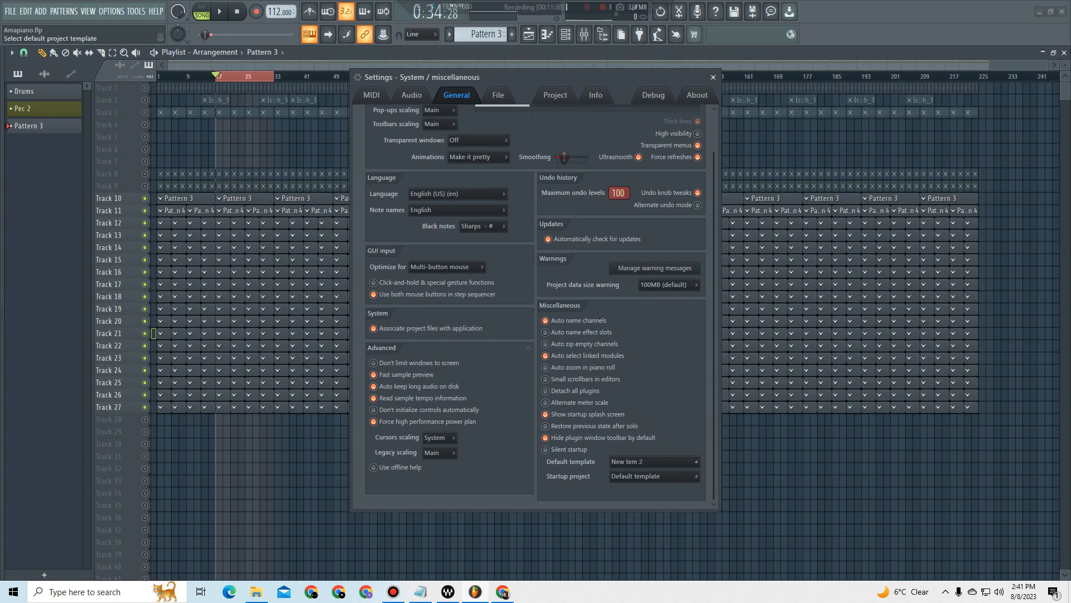
click(653, 461)
click(631, 476)
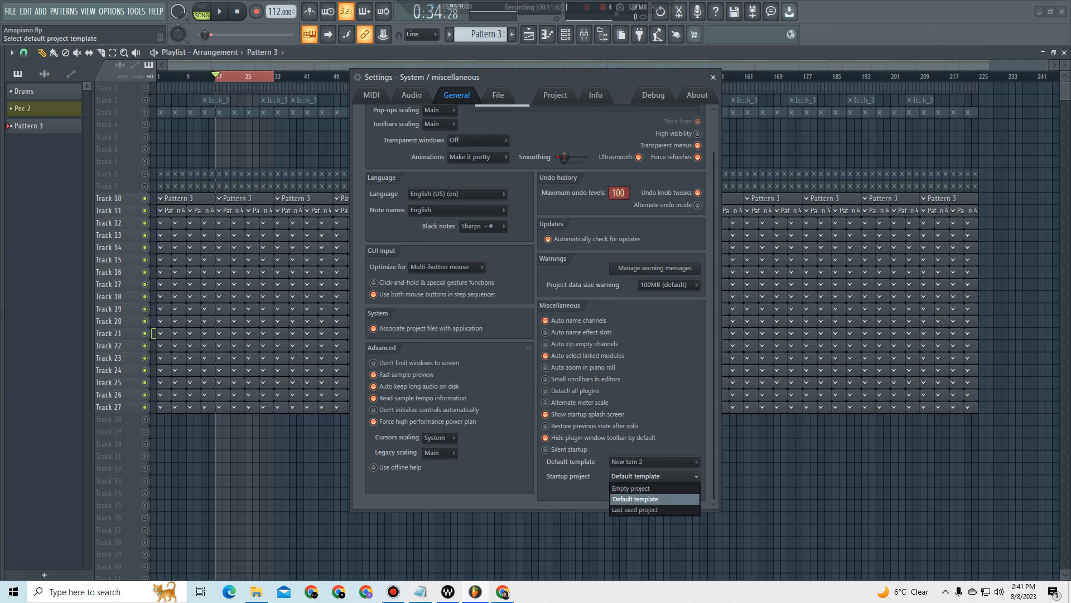
click(635, 499)
Step: Review the available default project templates and set the default template to Empty
click(631, 462)
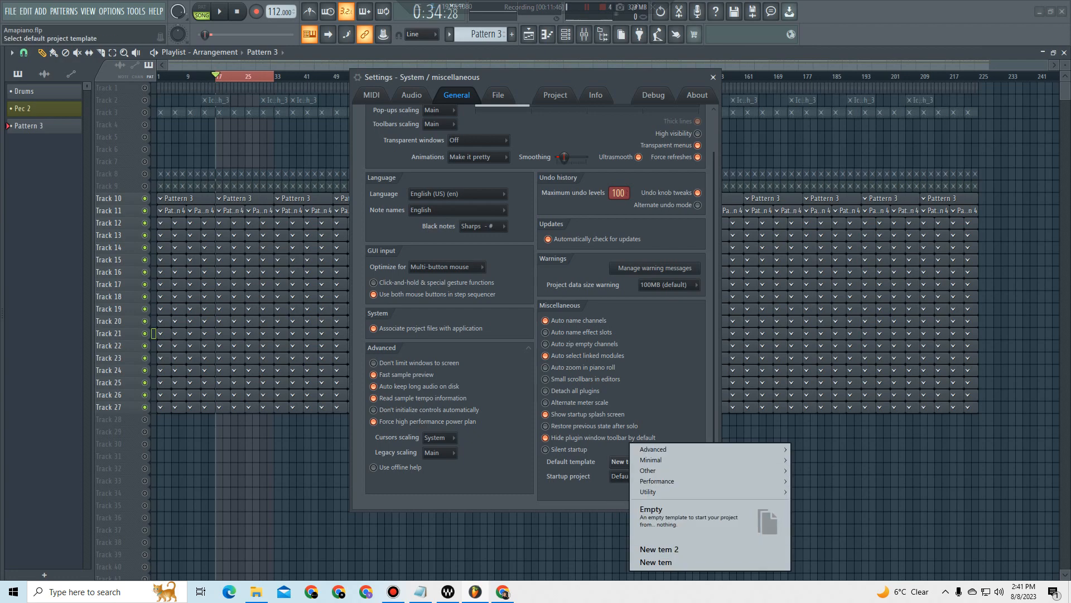
click(659, 549)
click(663, 462)
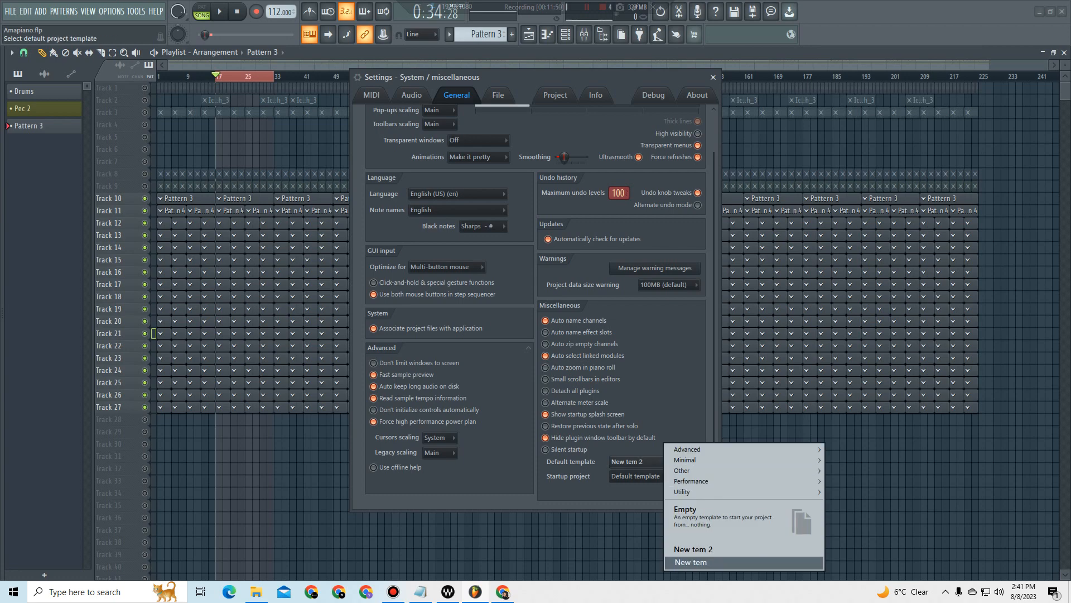
mouse_move(690, 480)
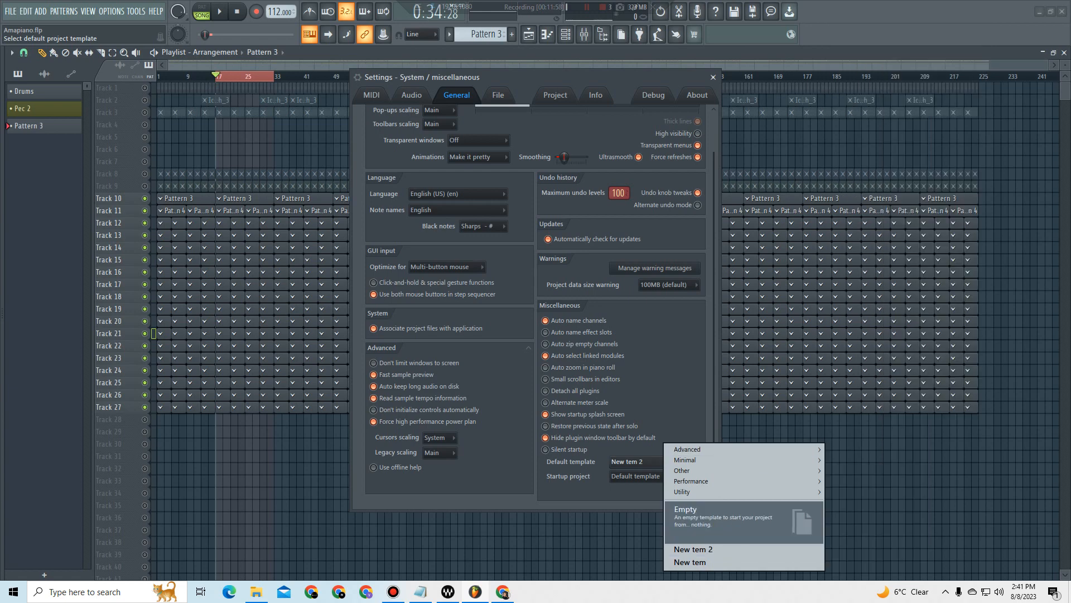
click(691, 520)
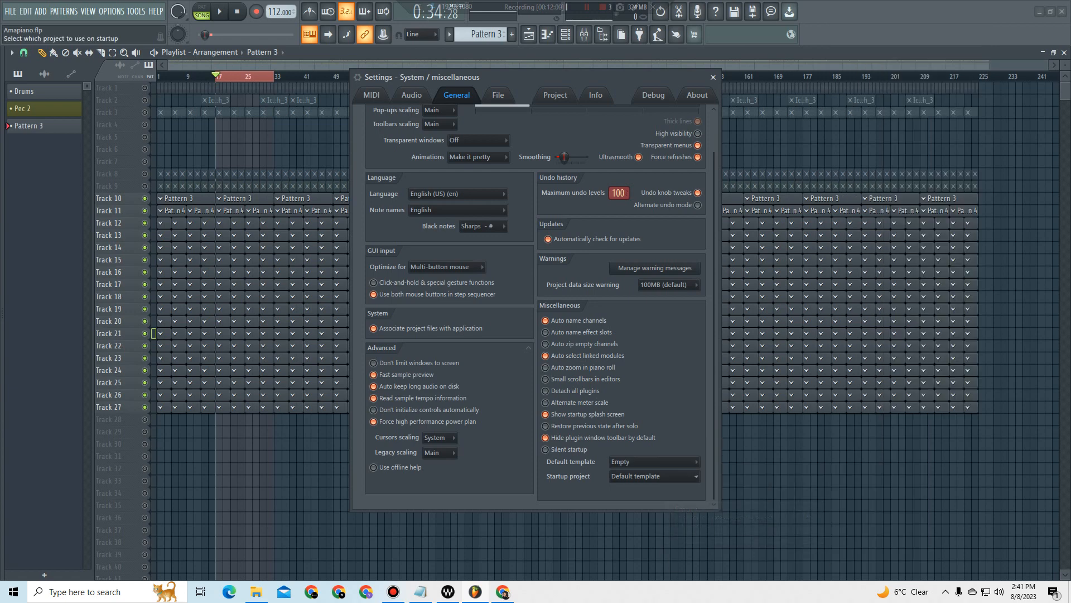
Step: Set the default template to New tem and reload the recent project Amapiano.flp
click(685, 462)
click(712, 562)
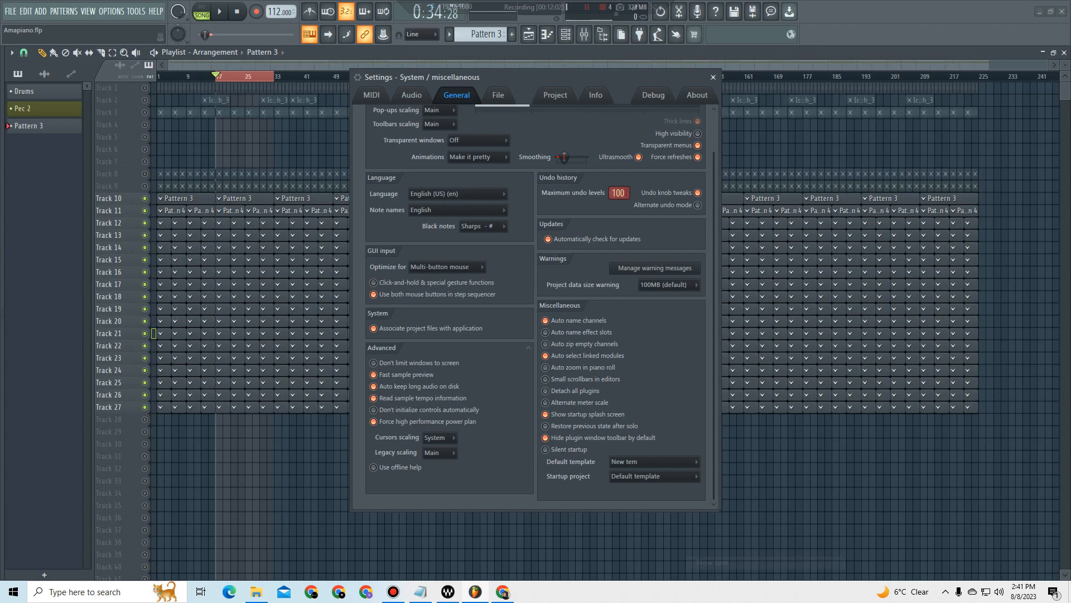
click(713, 77)
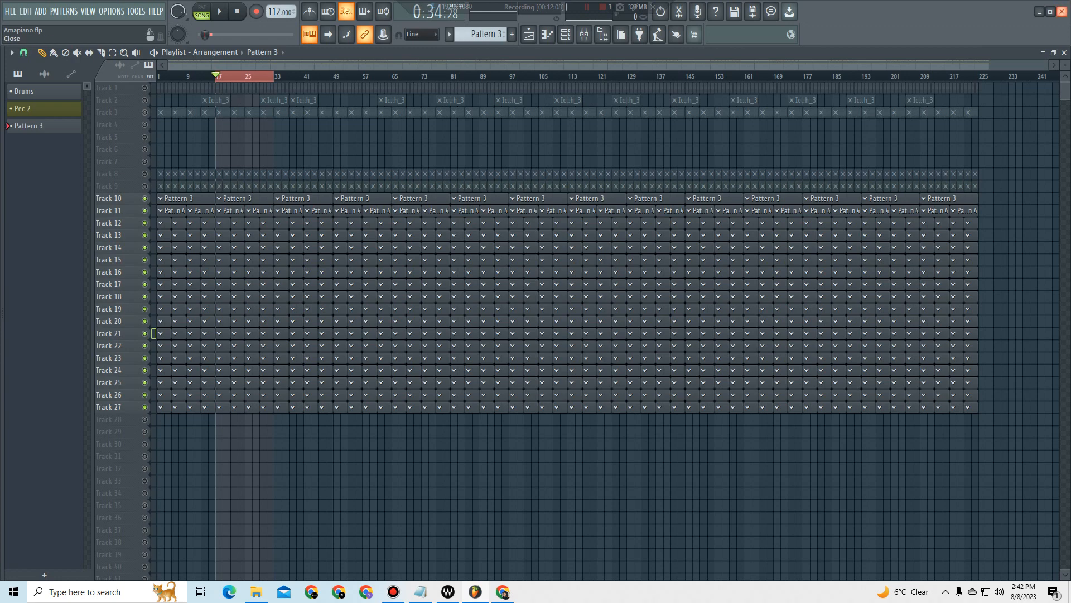
click(11, 11)
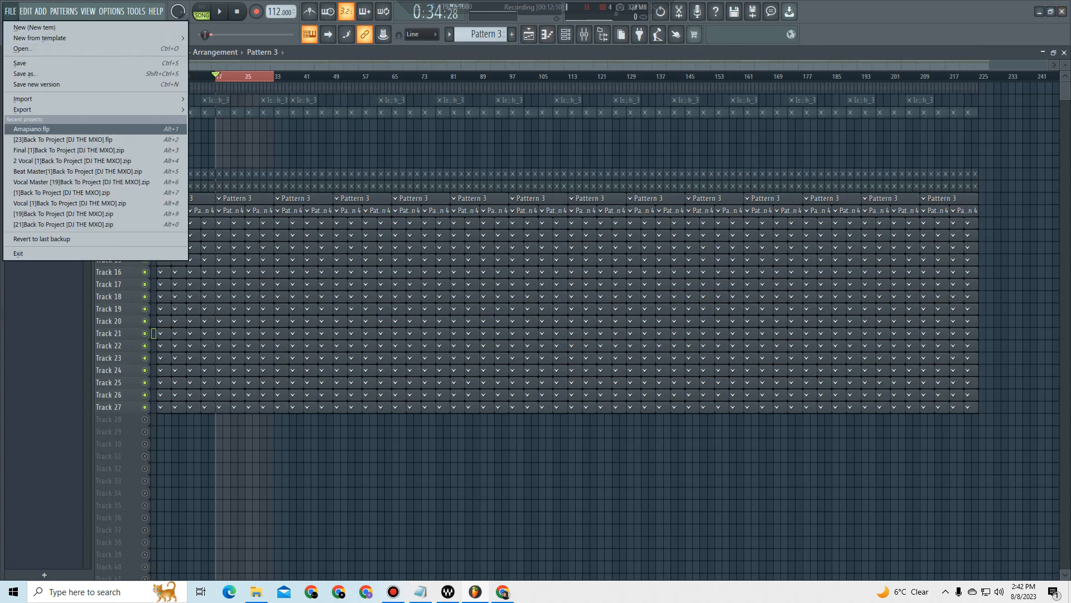
click(32, 129)
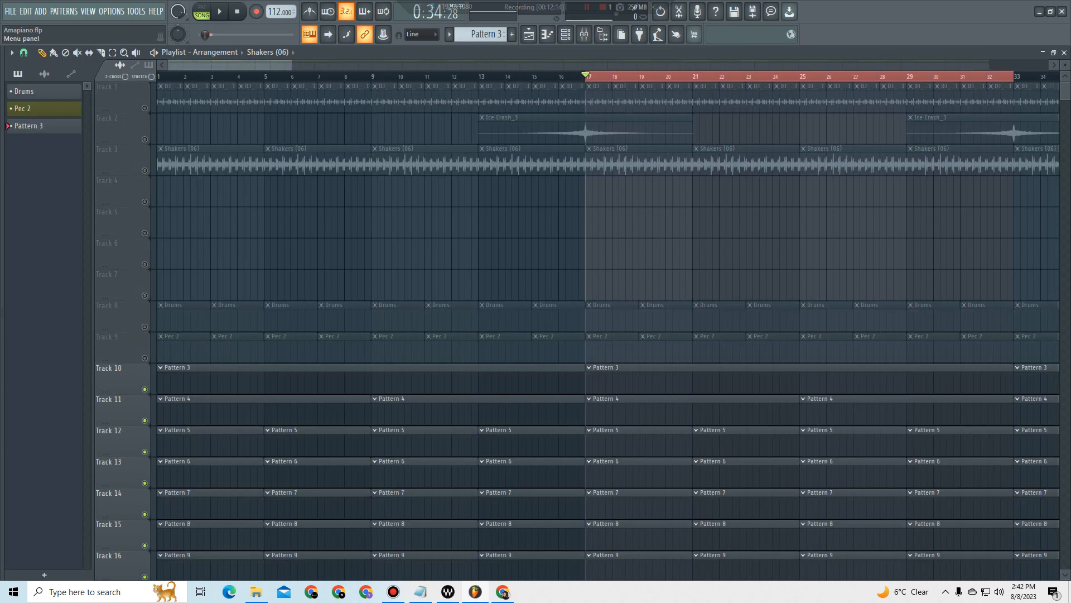
Step: In the general settings, try New tem 2 as the default template, switch the choice back to New tem and close the settings
click(111, 11)
click(130, 58)
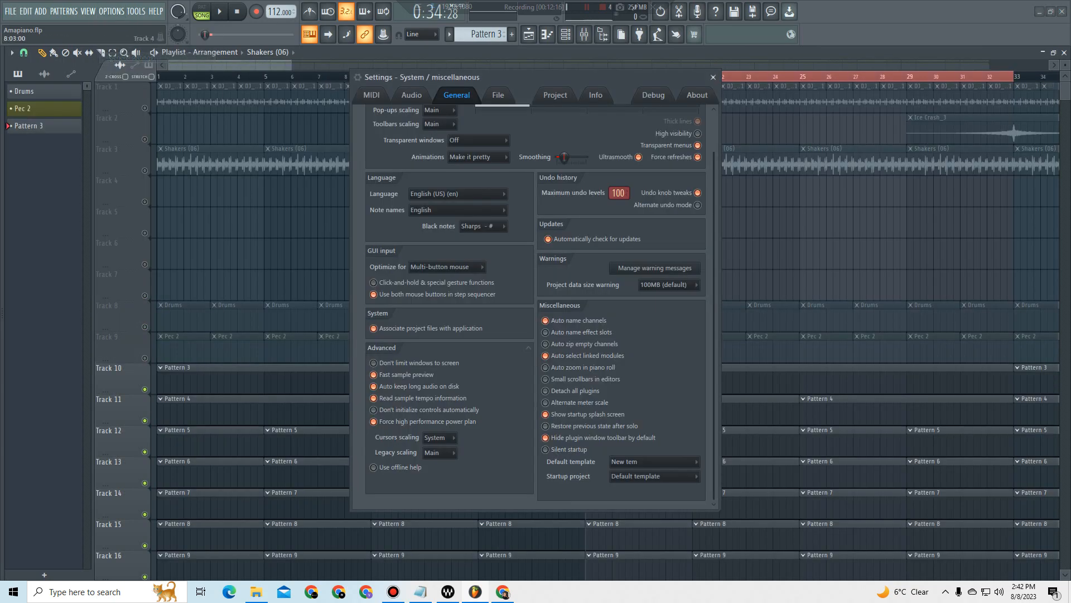
click(630, 462)
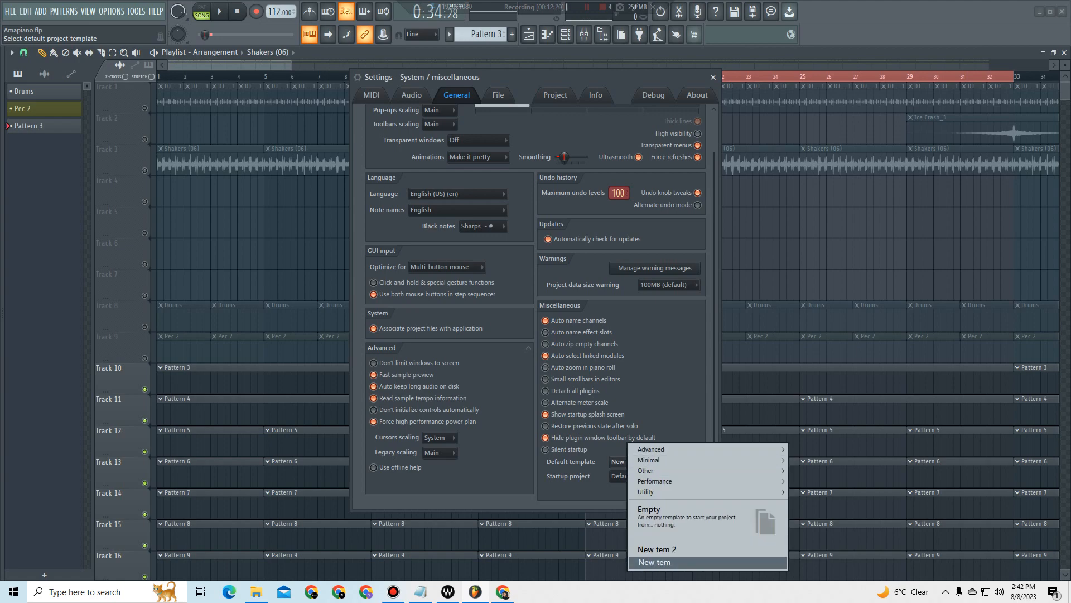
click(657, 549)
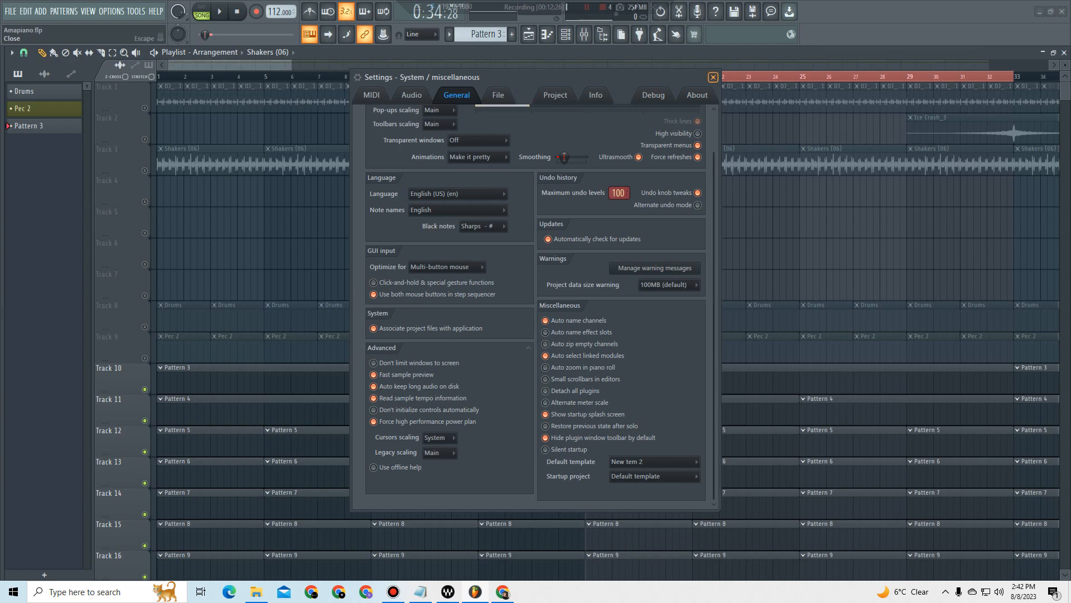
click(692, 462)
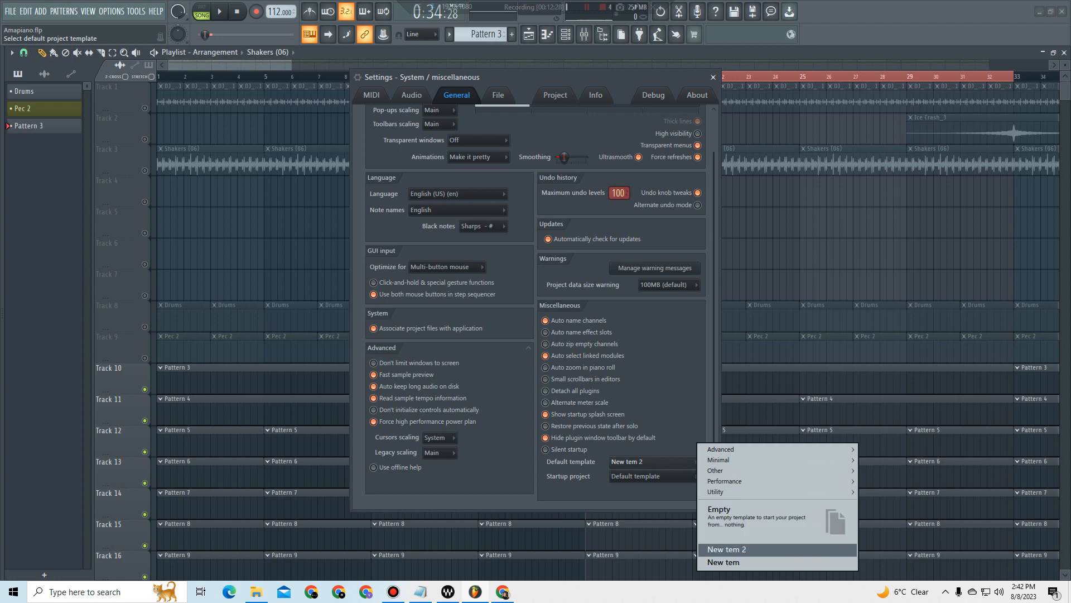
click(724, 562)
click(692, 461)
mouse_move(714, 450)
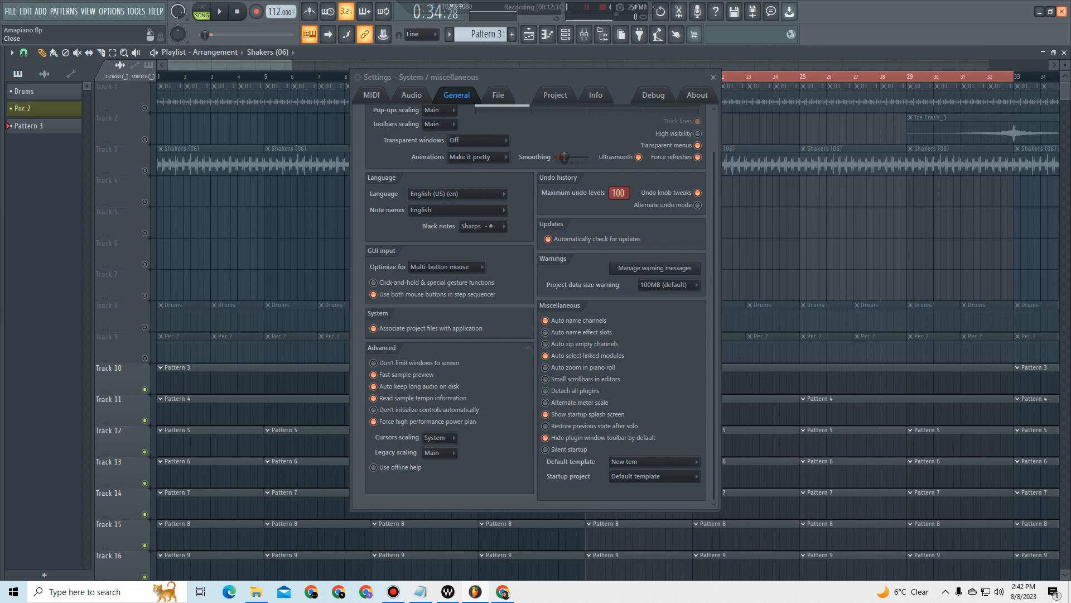
Step: Close FL Studio and launch it again from its desktop shortcut, refreshing the desktop
click(1063, 11)
right_click(785, 83)
click(815, 115)
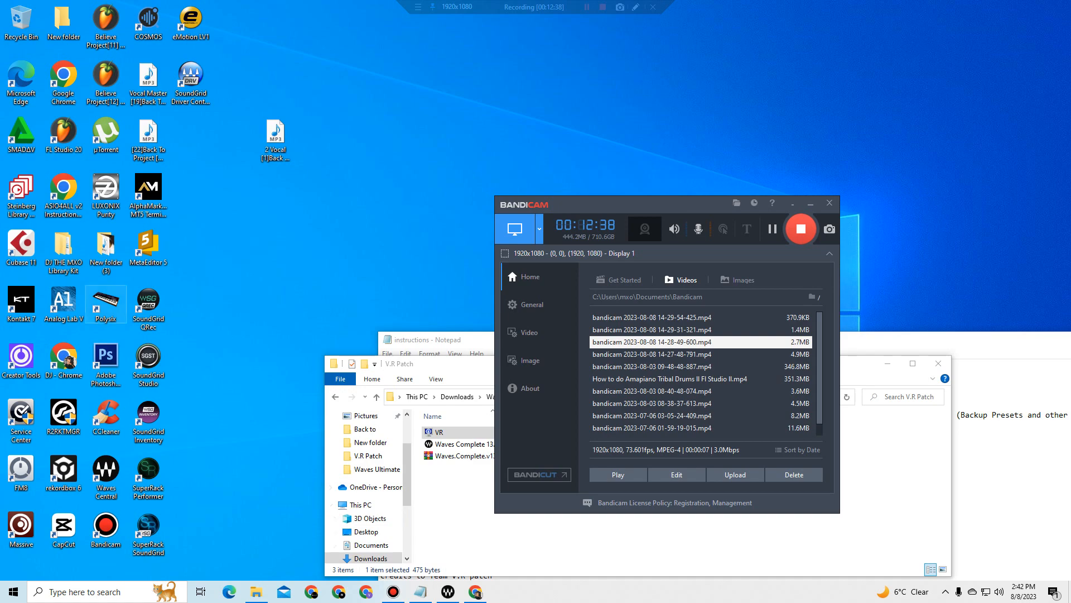
right_click(68, 133)
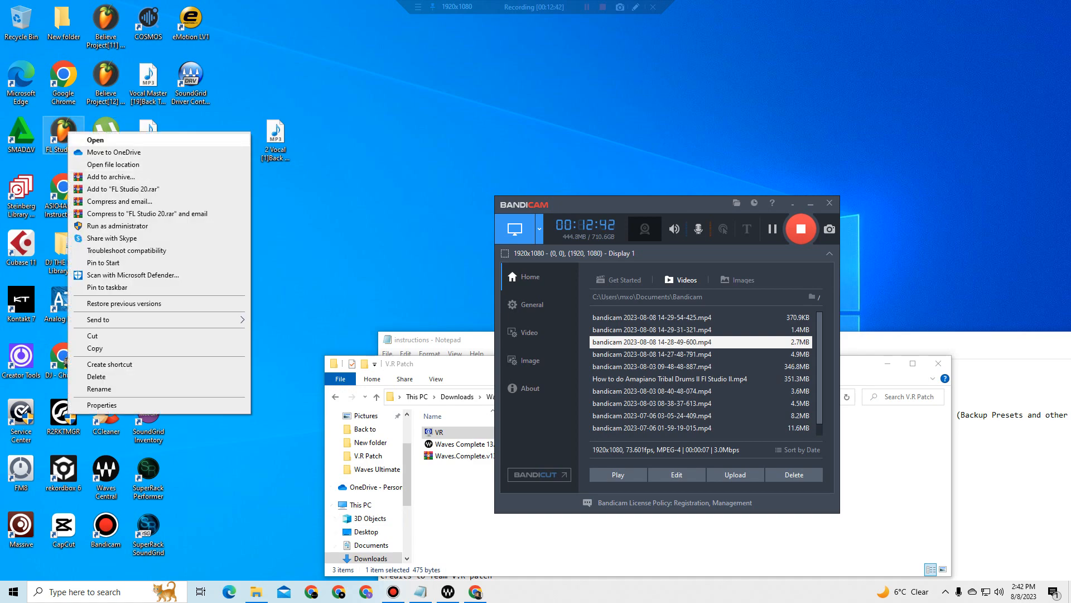
click(95, 140)
right_click(636, 93)
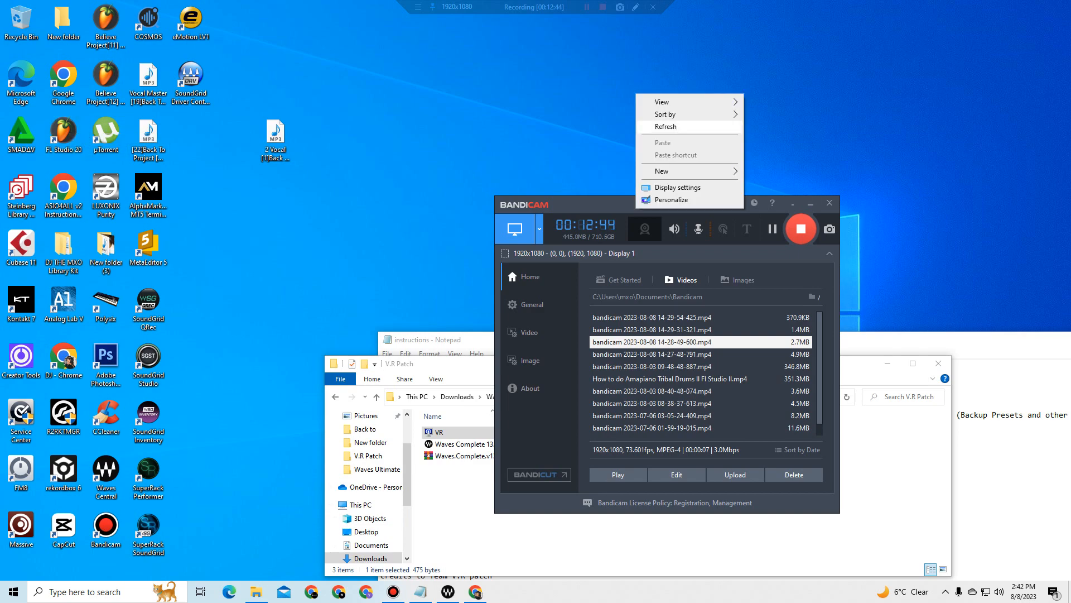
click(667, 127)
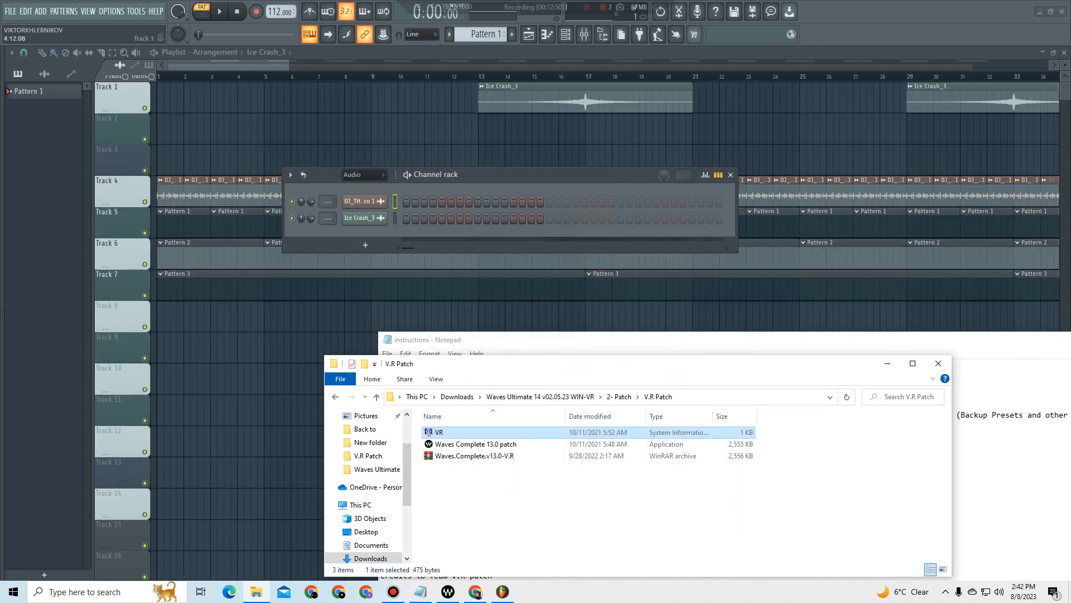
Step: In the general settings, set the default template to Amapiano with Default template as the startup project, and close the settings
drag(289, 65, 994, 65)
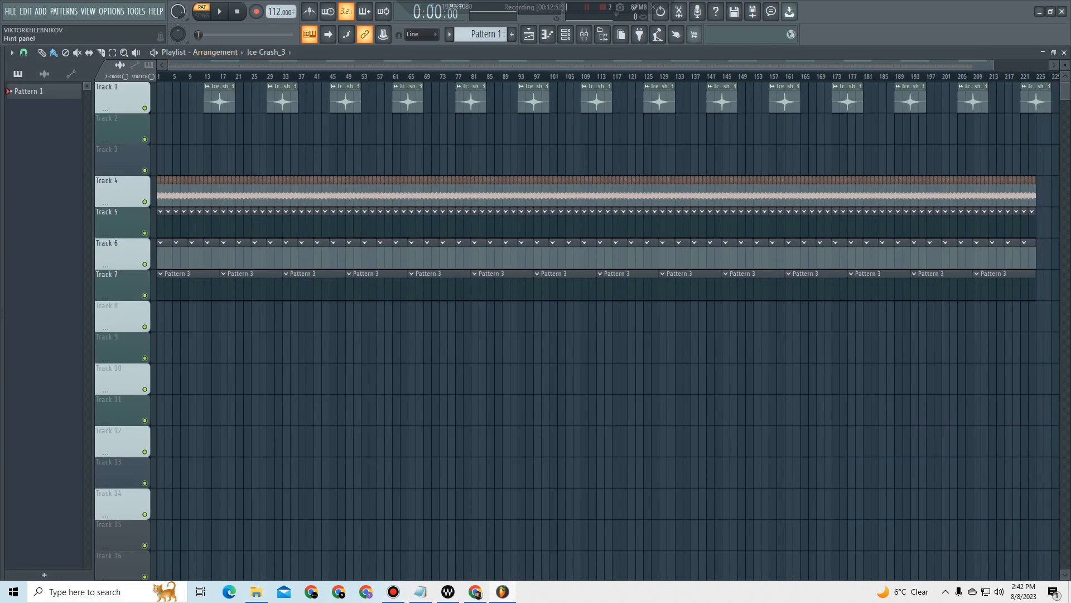
click(114, 11)
click(129, 46)
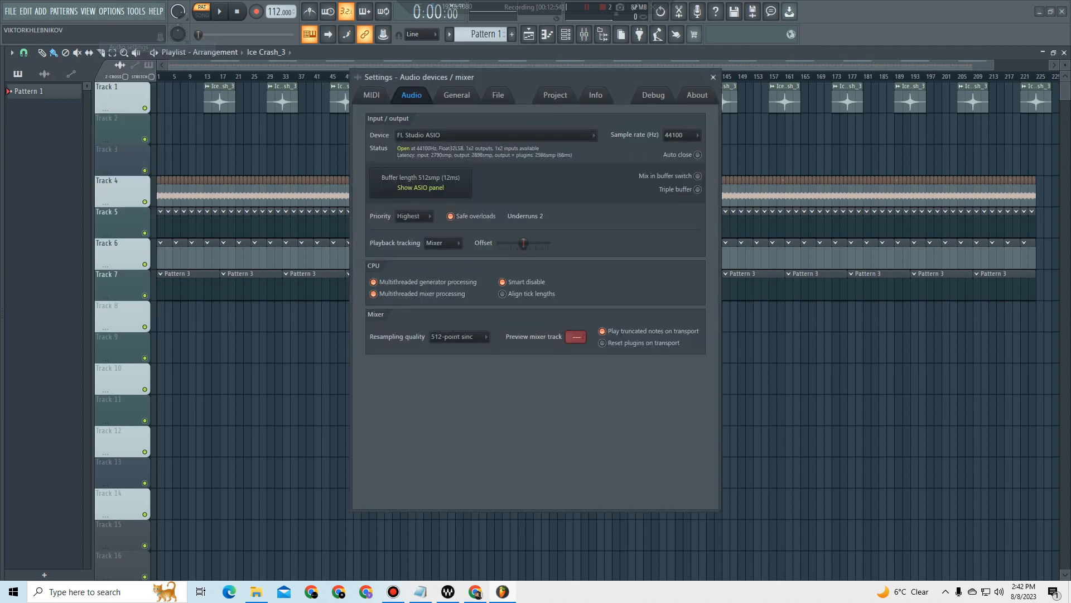
click(457, 95)
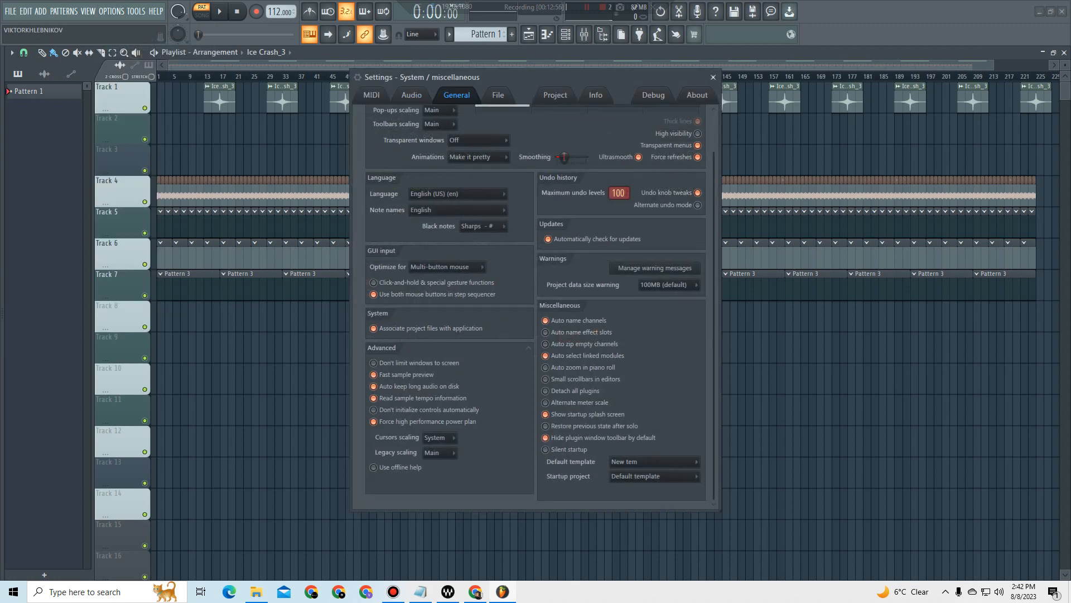
click(665, 461)
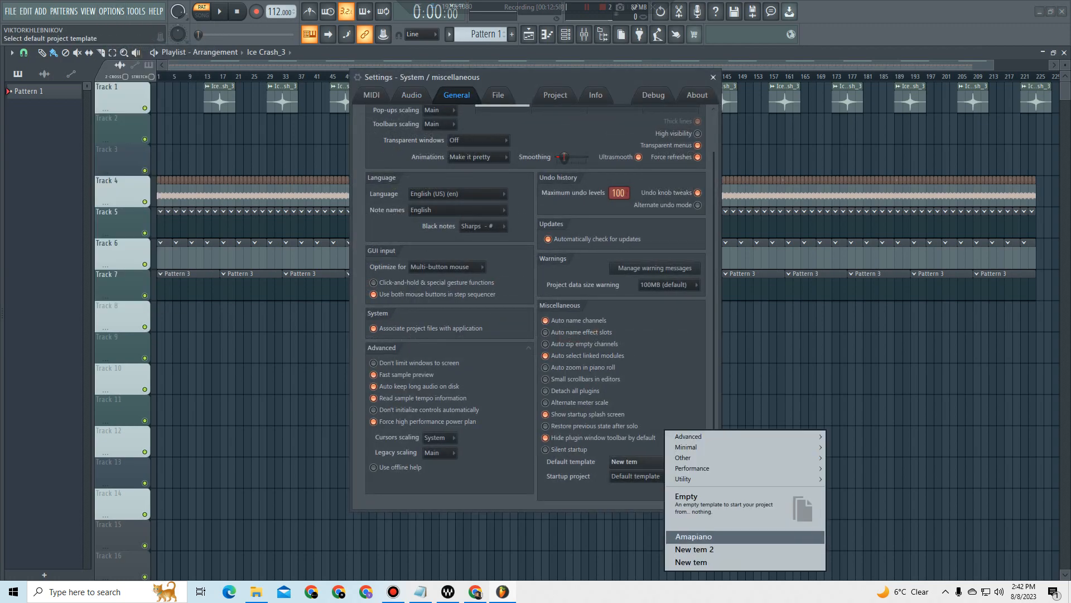
click(694, 536)
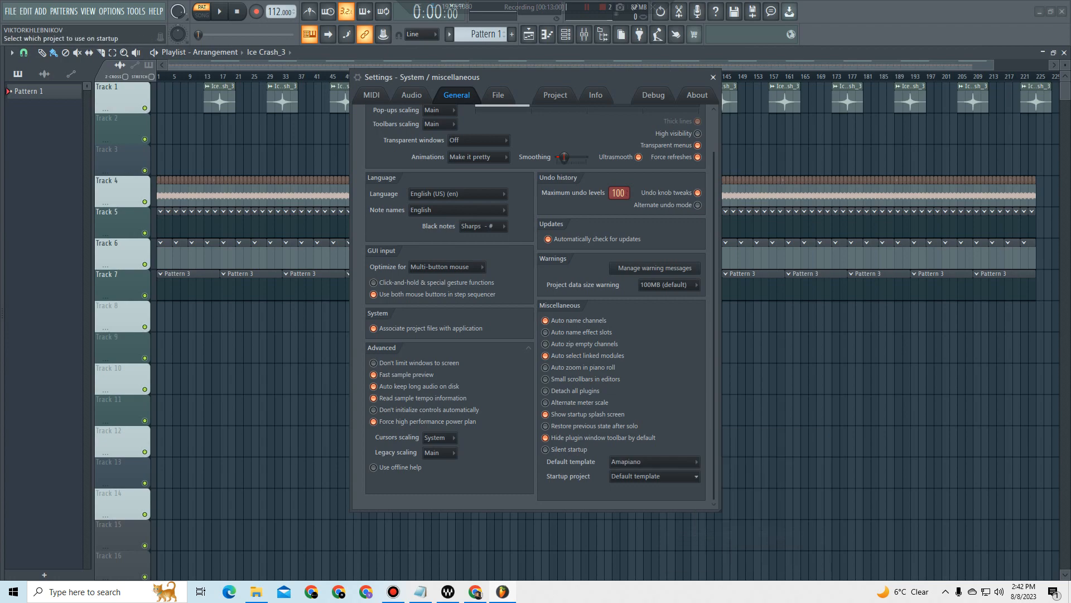
click(656, 476)
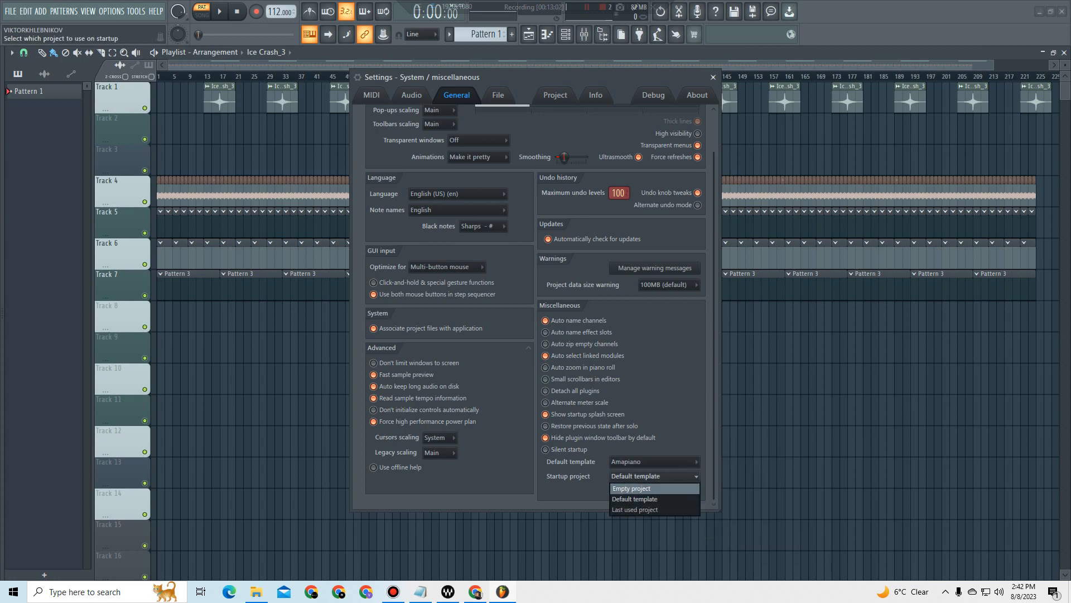
click(654, 498)
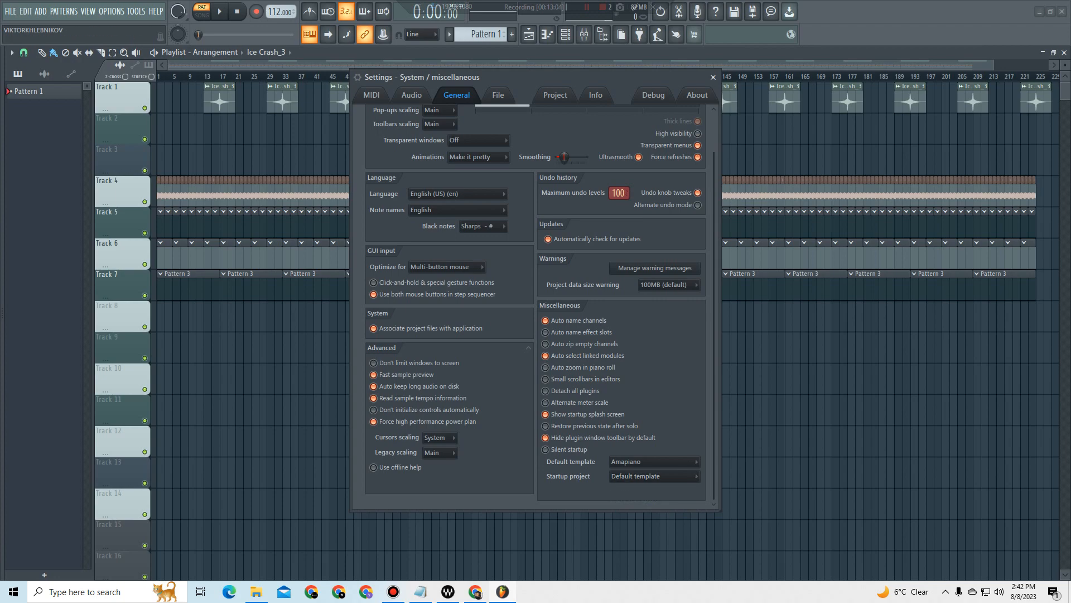
click(713, 78)
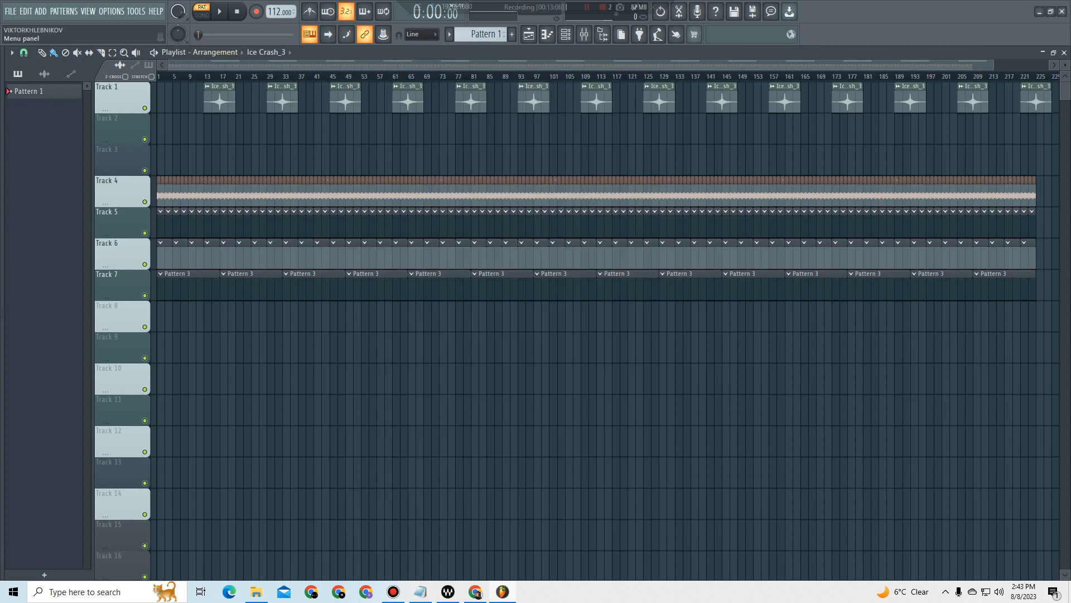
Step: Restart FL Studio so it starts up with the Amapiano template, and check the arrangement in the playlist
click(1062, 11)
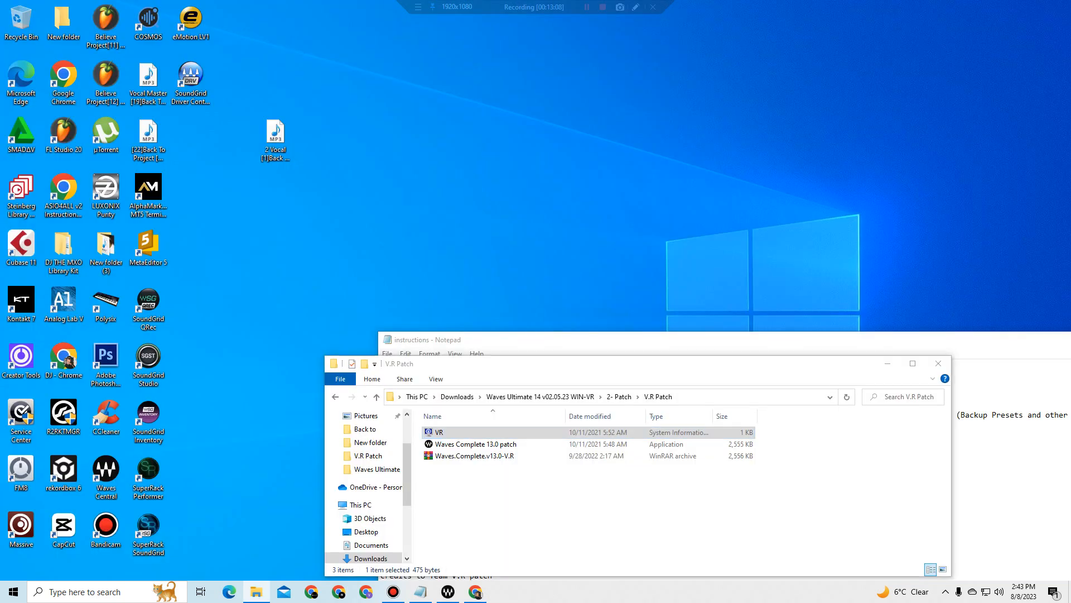
double_click(64, 134)
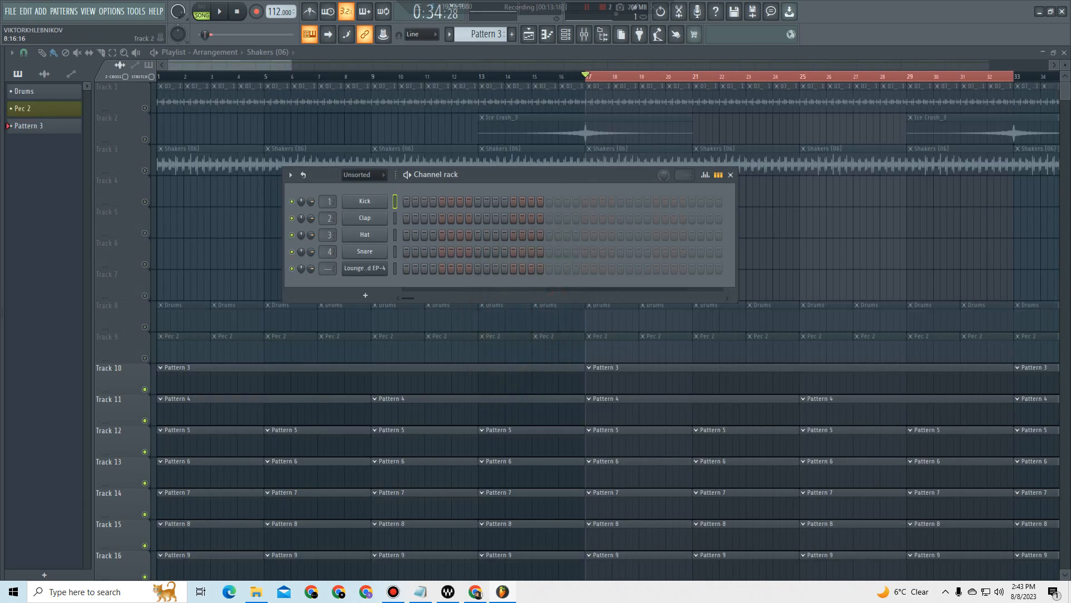
drag(291, 65, 824, 65)
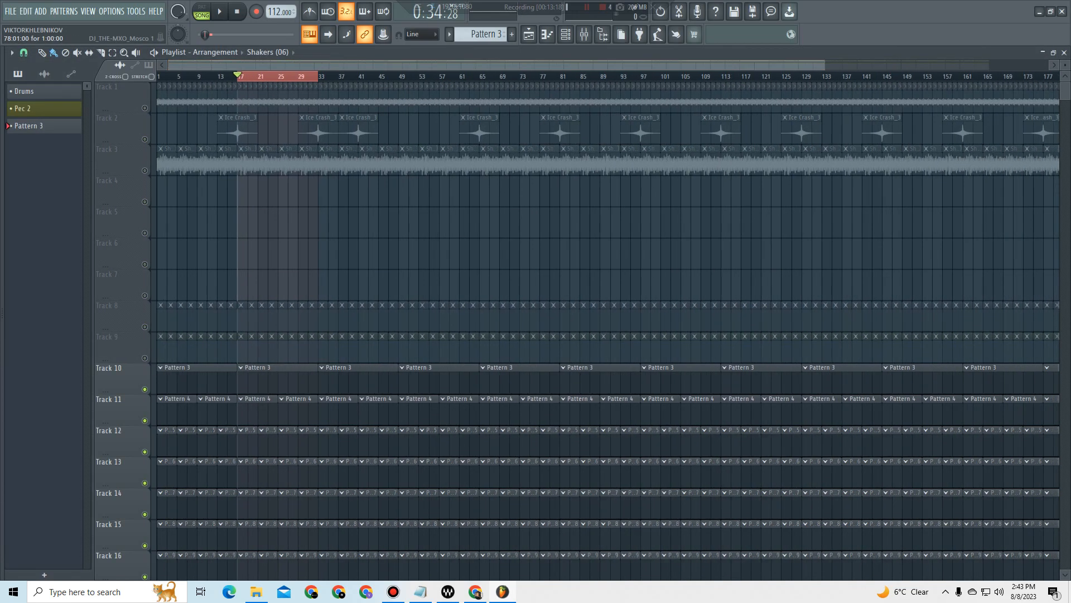
Step: Examine the channel rack and the Lounge Lizard EP-4 instrument, and close both windows
click(566, 34)
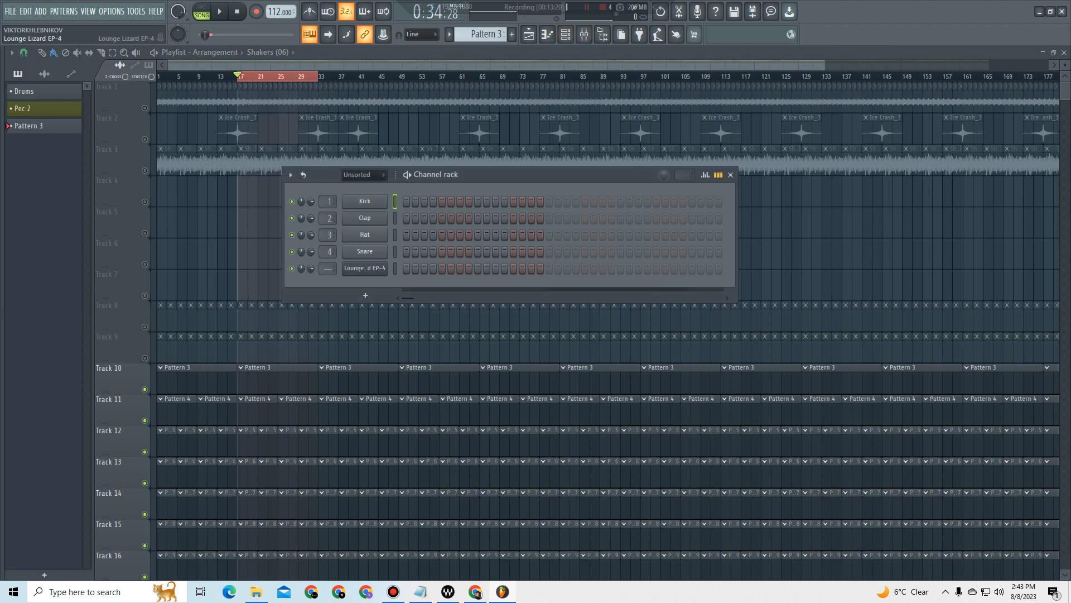
click(365, 267)
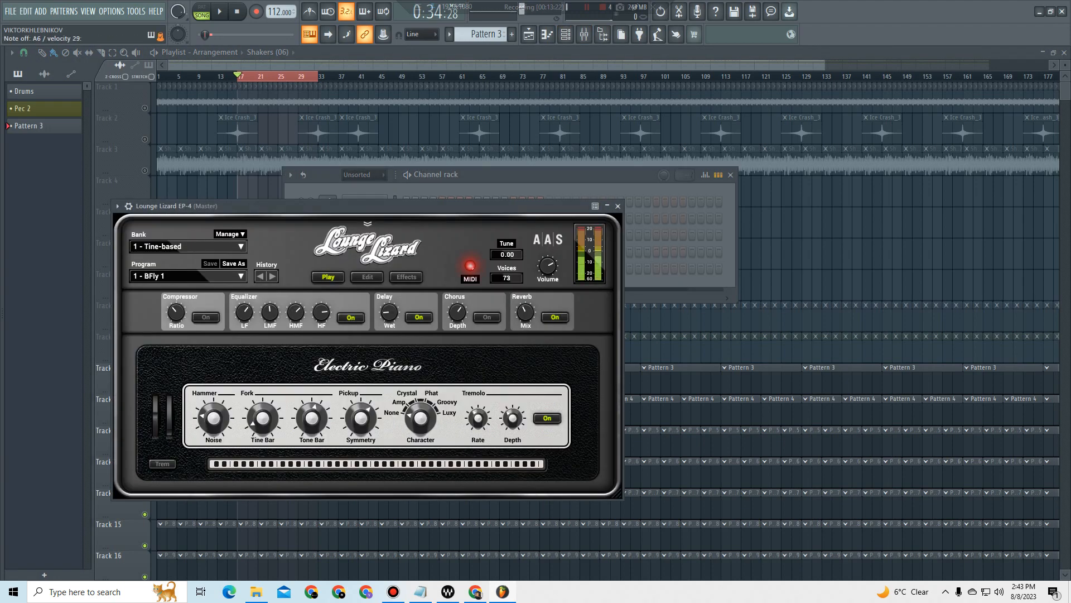
click(617, 206)
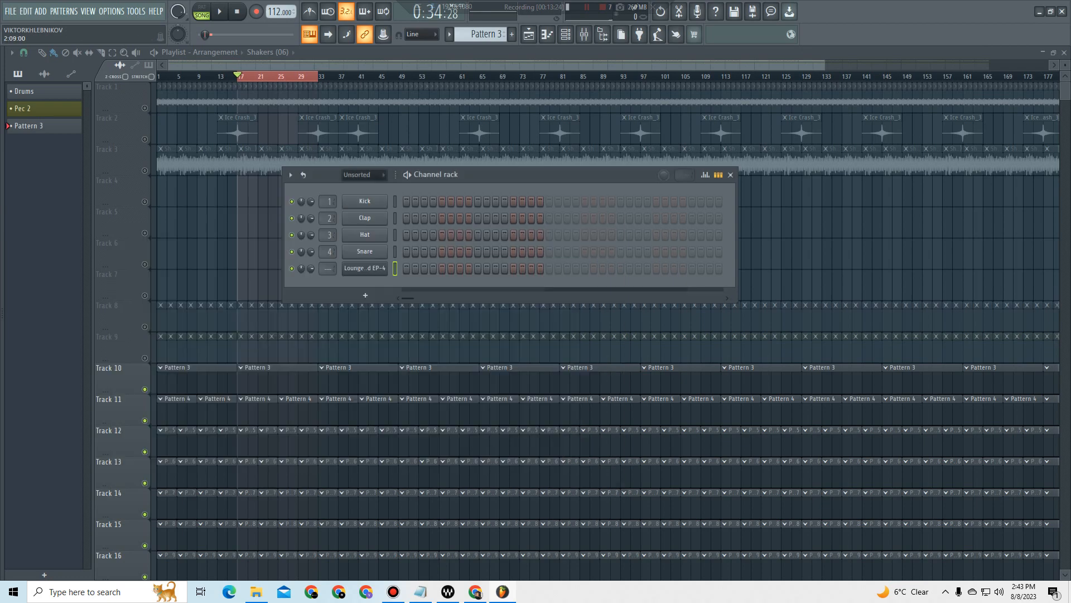
click(730, 175)
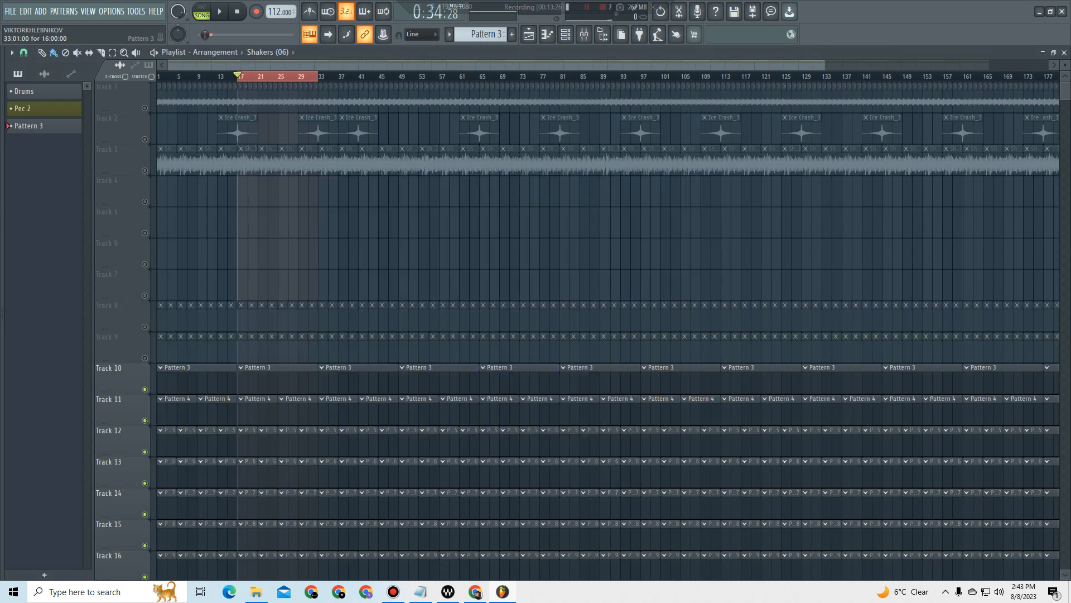
Step: Move the third Ice Crash_3 clip on Track 2 so that it starts at bar 45
scroll(324, 338, down, 4)
scroll(324, 338, up, 4)
click(397, 132)
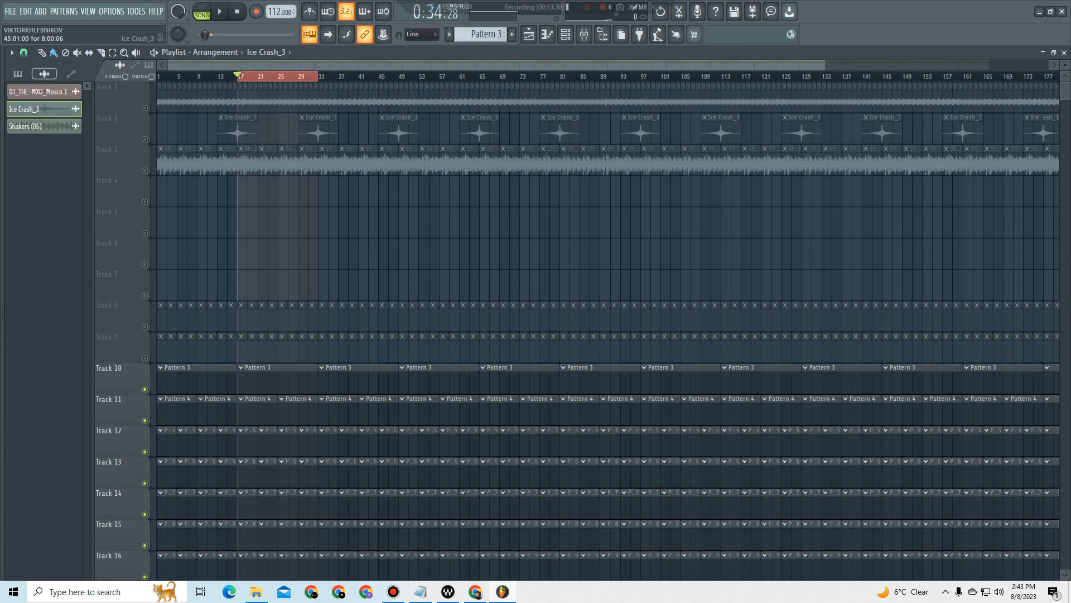
scroll(362, 134, down, 2)
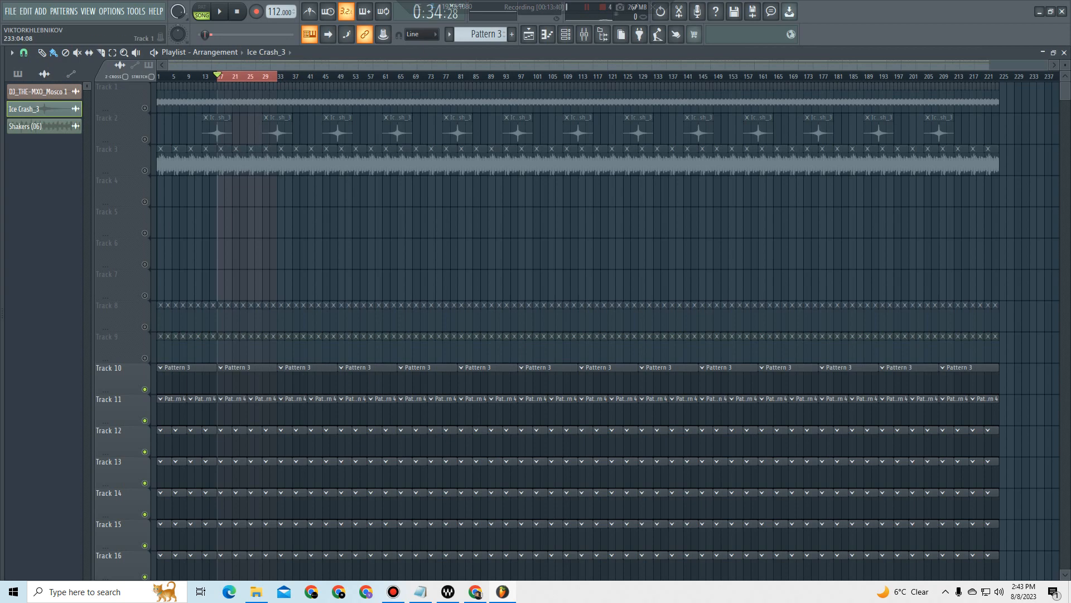
drag(1065, 65, 1065, 50)
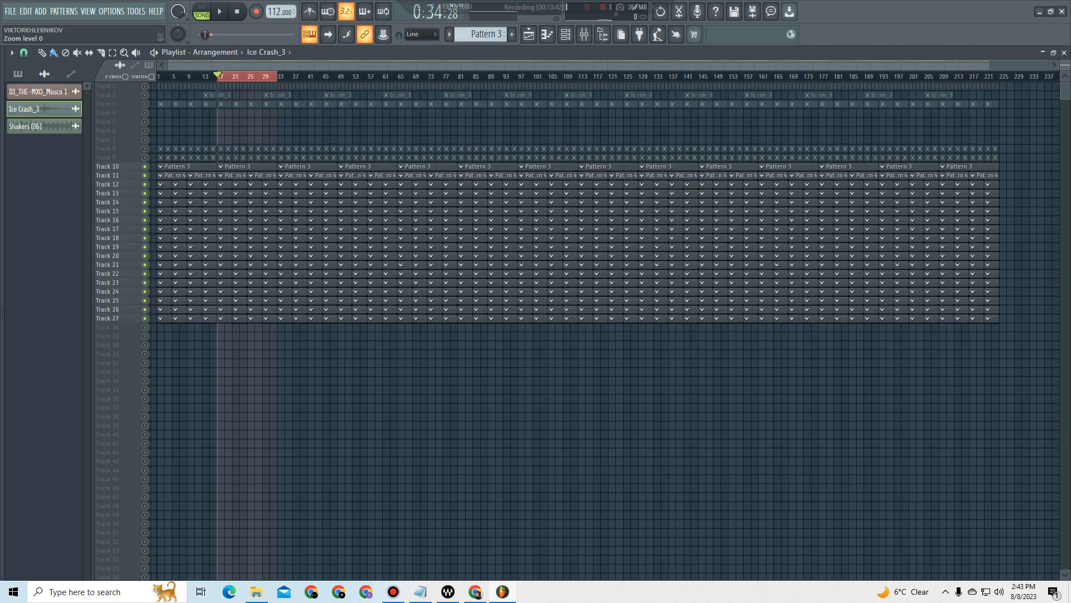